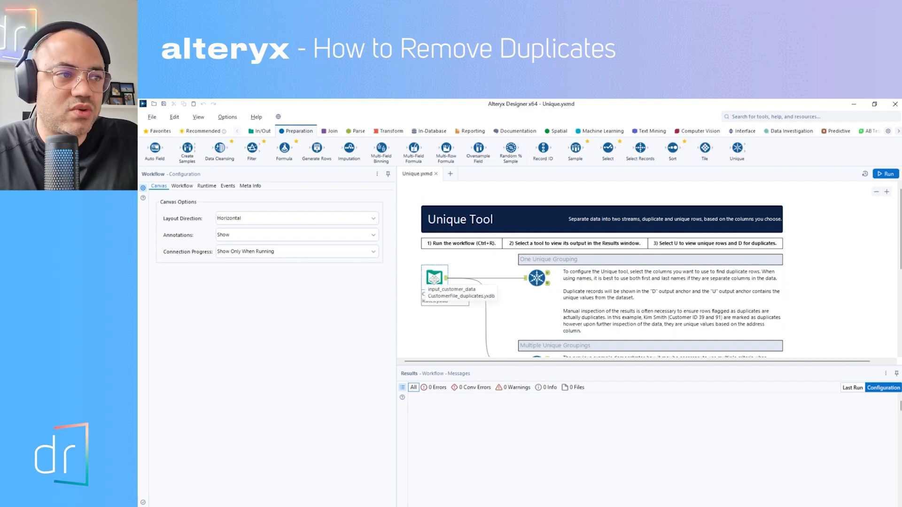
Step: Examine the columns and sample rows in the data preview of the CustomerFile_duplicates.yxdb input
left_click(434, 278)
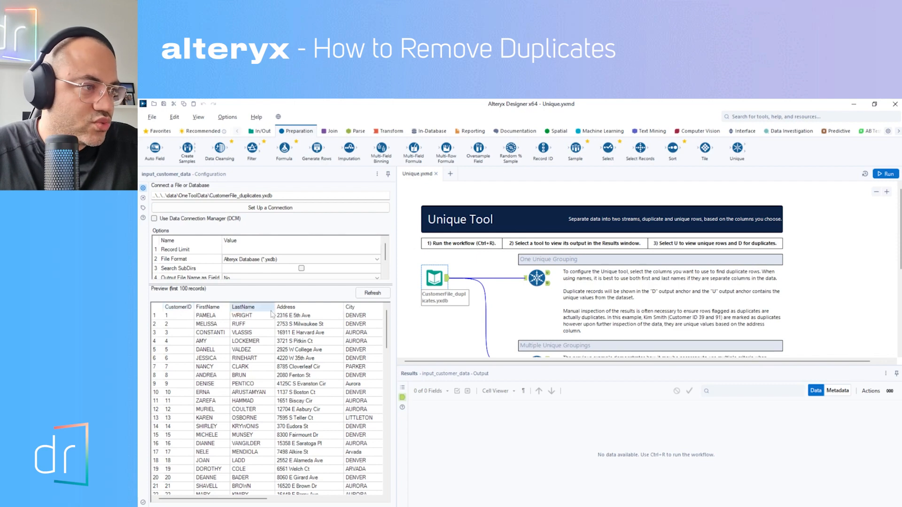
left_click_drag(204, 505, 225, 503)
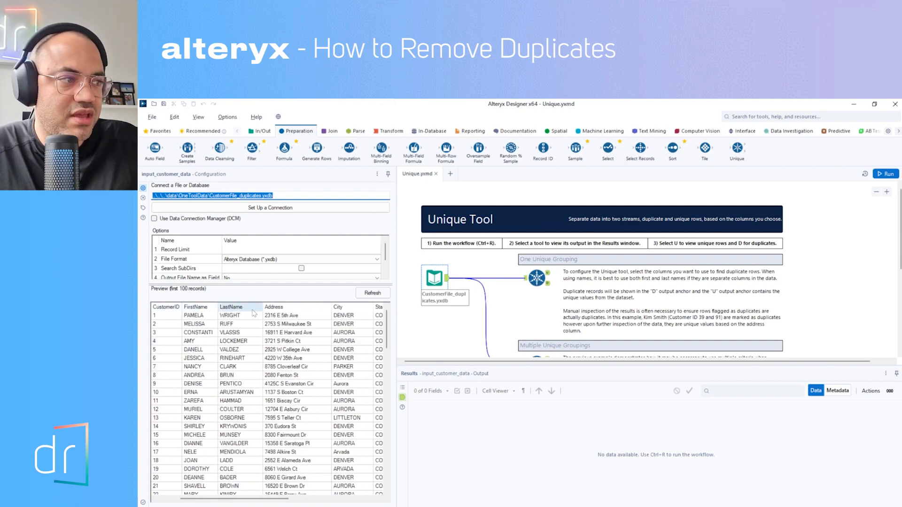
left_click_drag(238, 499, 323, 498)
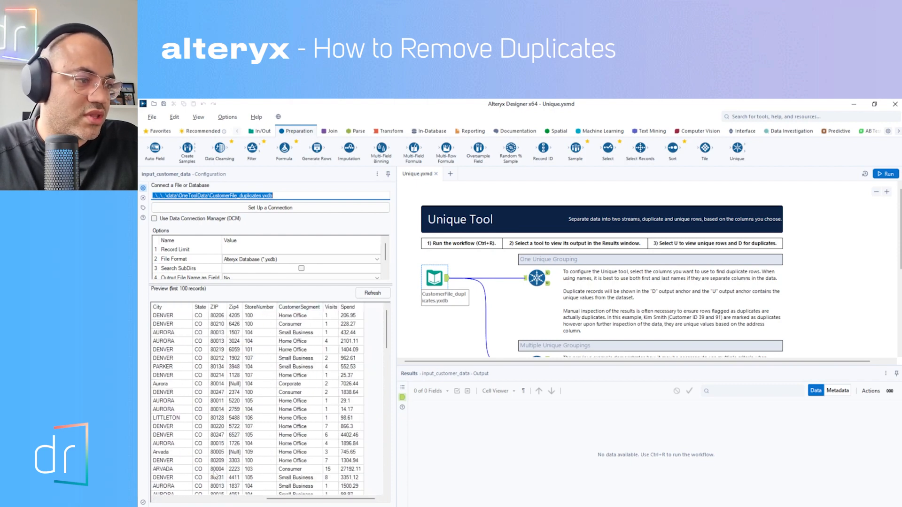
left_click(215, 499)
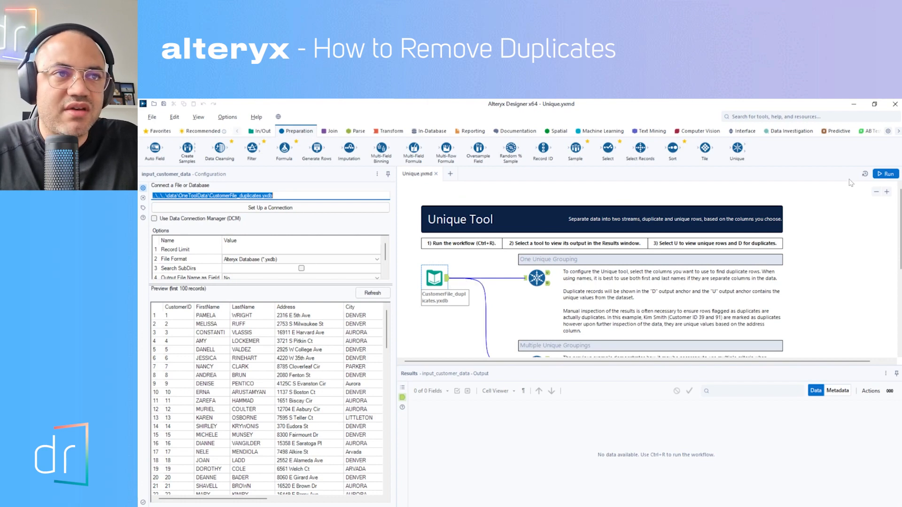
Step: Run the workflow and display the output records of the customer file input
left_click(885, 173)
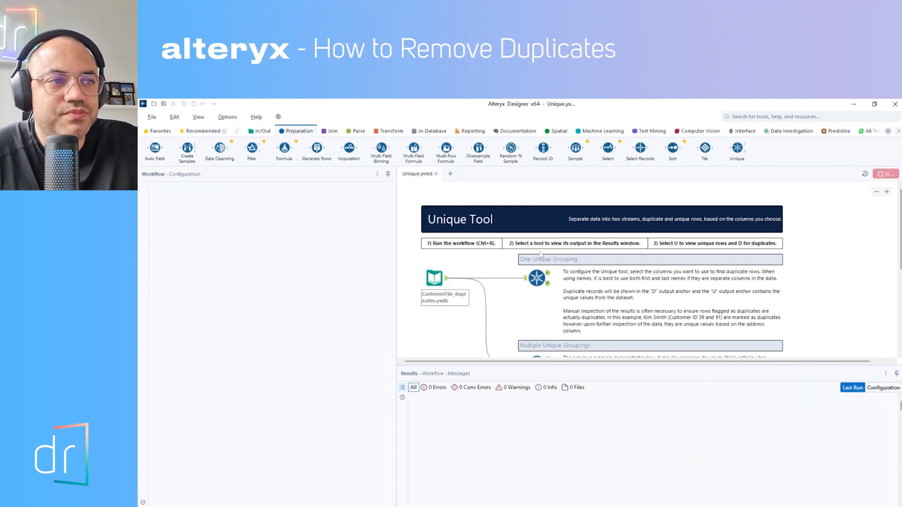
left_click(440, 282)
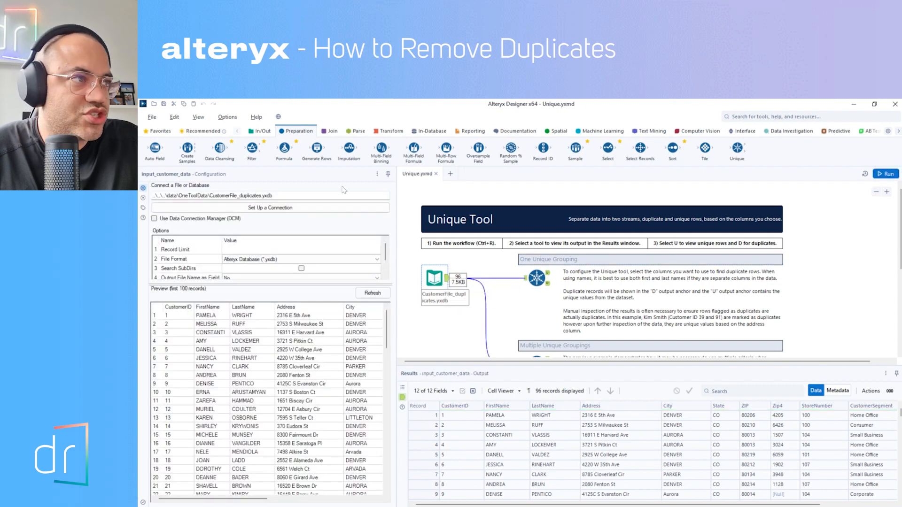
Step: Add a Summarize tool to the canvas, connected to the output of the customer file input
mouse_move(251, 149)
left_mouse_down()
mouse_move(469, 285)
mouse_move(254, 148)
left_mouse_up()
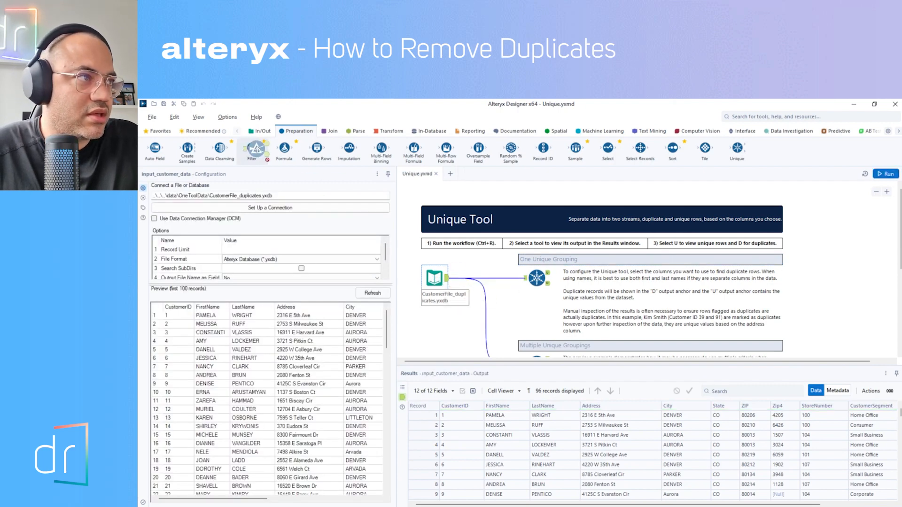
left_click(385, 135)
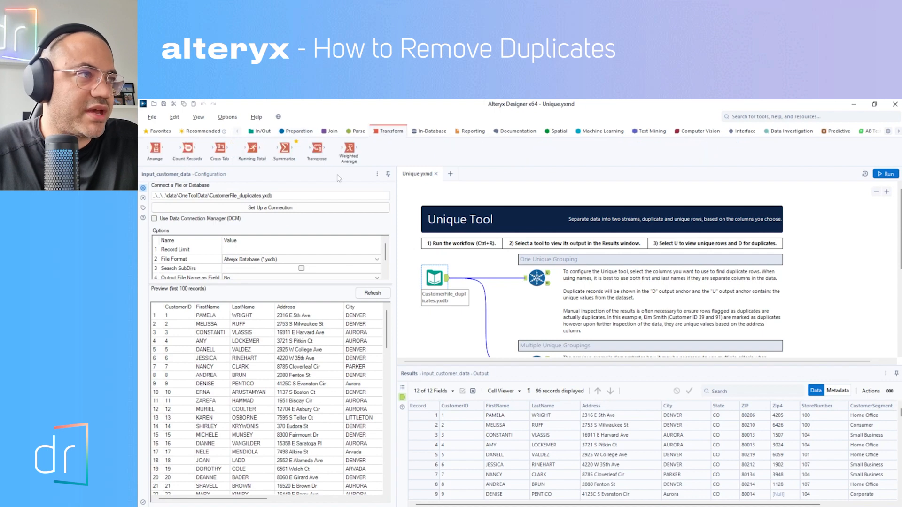
left_click_drag(284, 148, 484, 303)
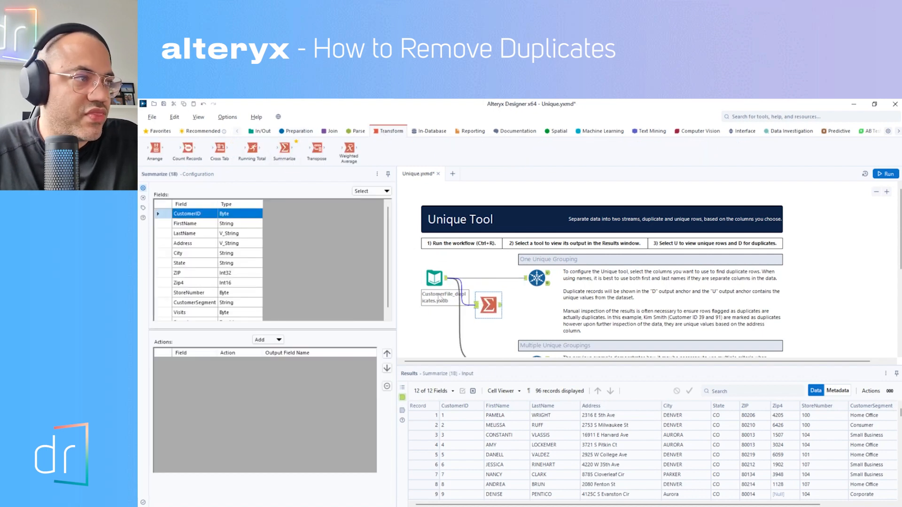
Step: Set the Summarize tool to group by FirstName and count FirstName, and run the workflow to show its output
left_click(194, 225)
left_click(263, 339)
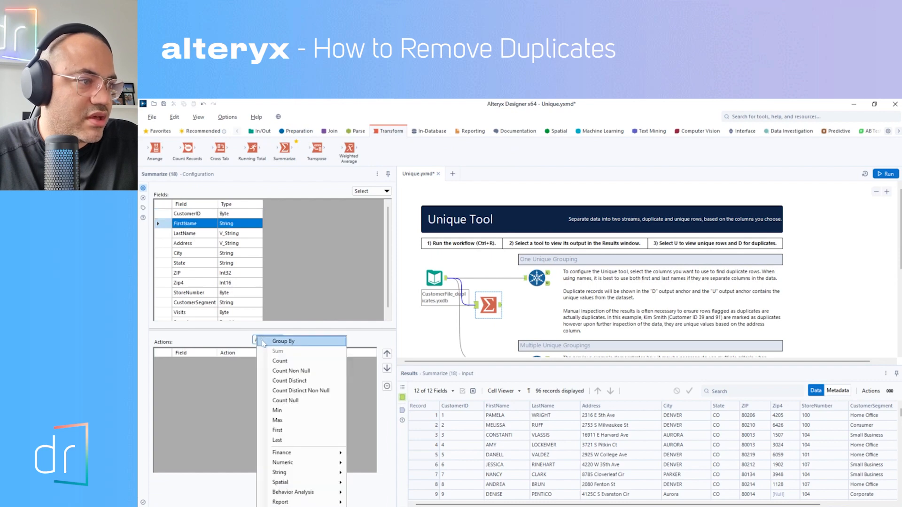
left_click(266, 343)
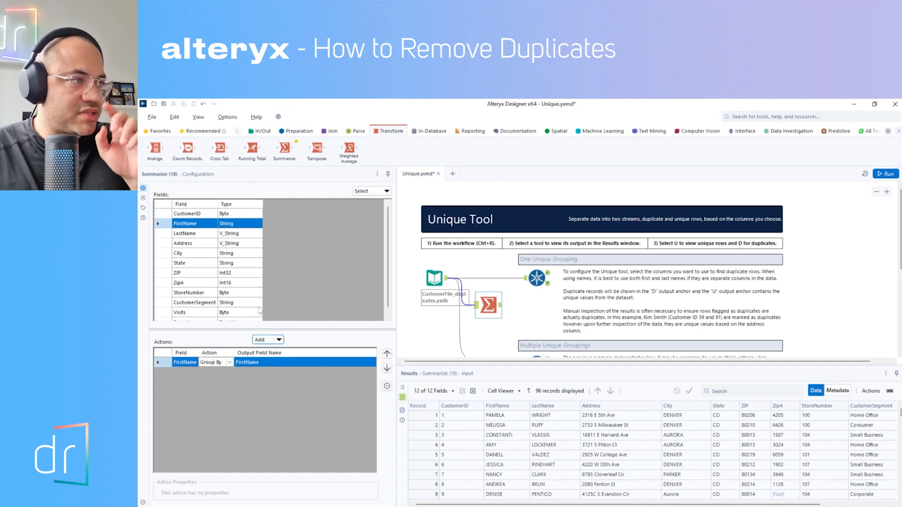
left_click(276, 340)
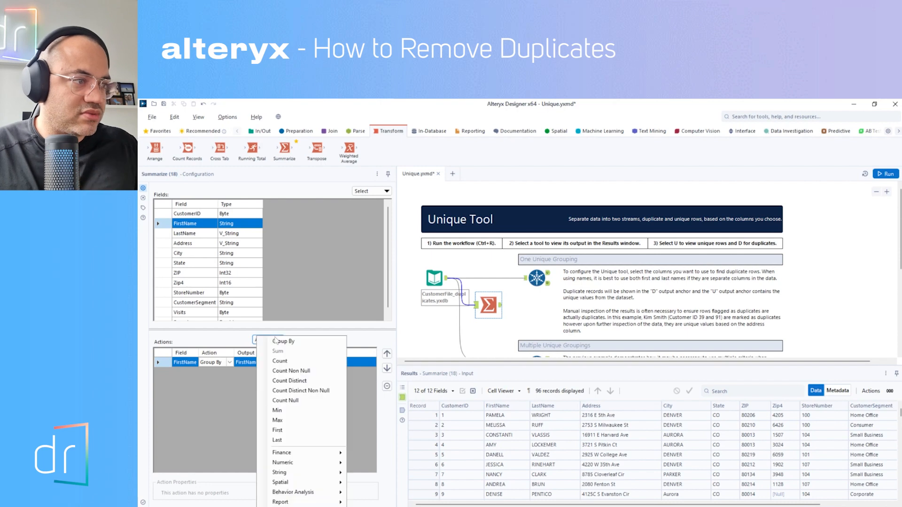
left_click(283, 354)
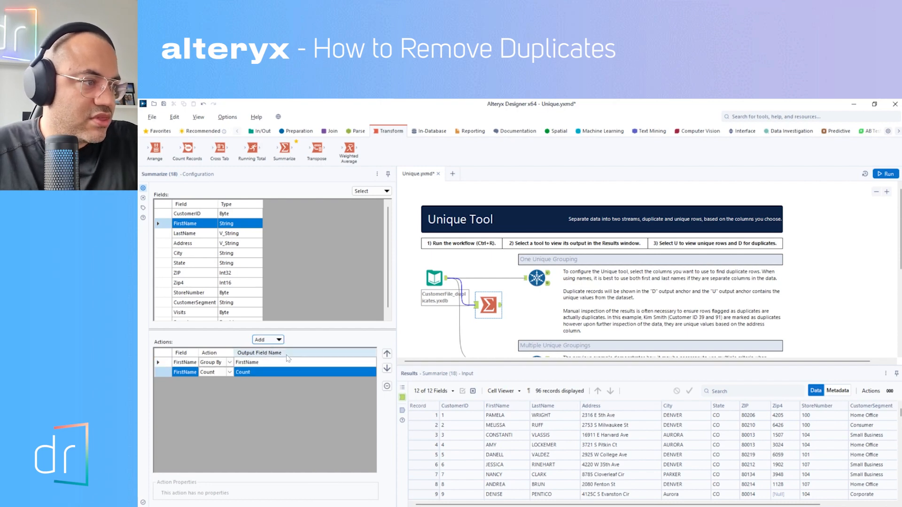
left_click(889, 174)
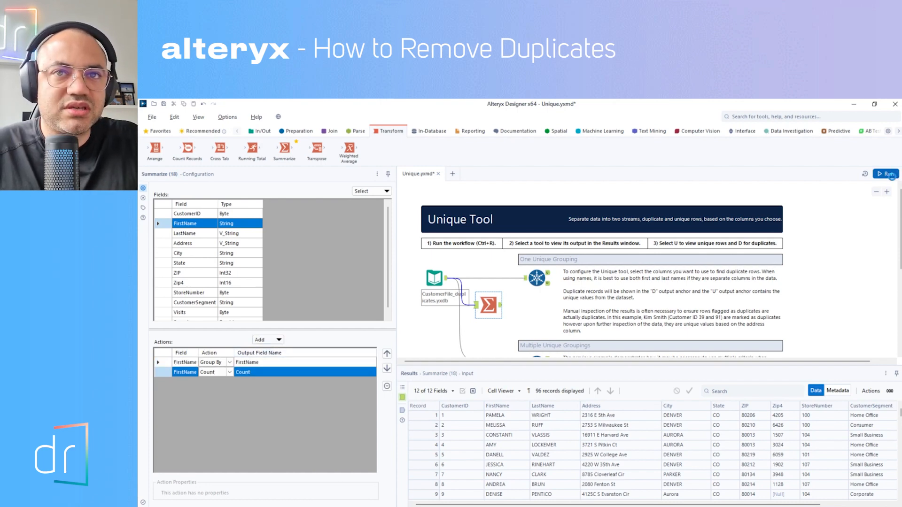
left_click(498, 307)
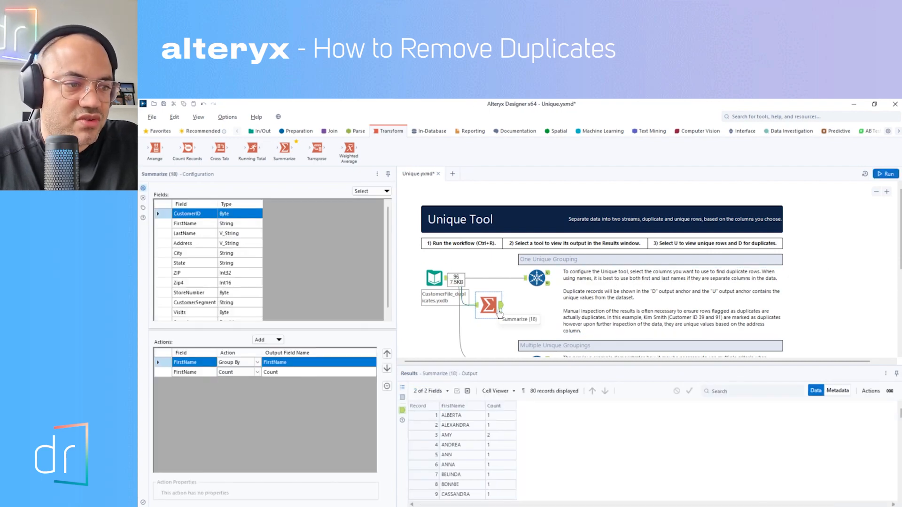
Step: Examine the Summarize output for first names that occur more than once
left_click(459, 414)
left_click(503, 418)
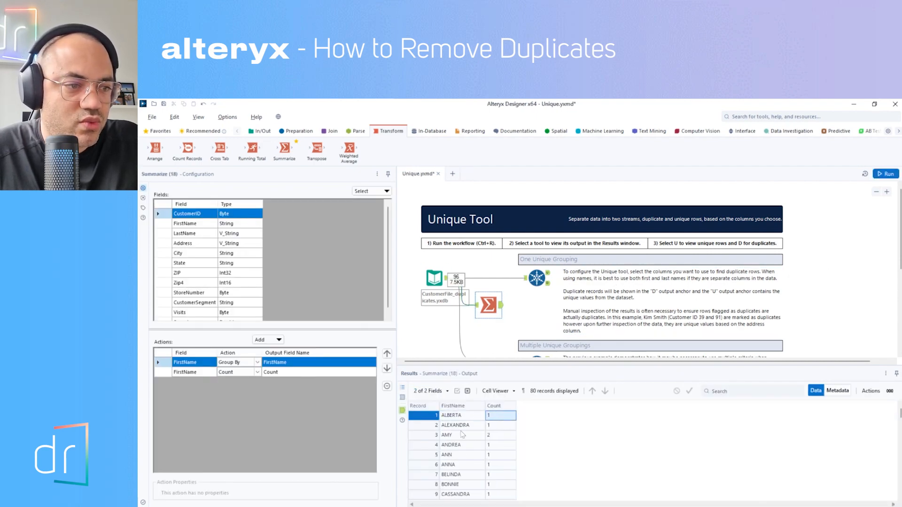
left_click(462, 426)
left_click(502, 428)
left_click(469, 436)
left_click(490, 437)
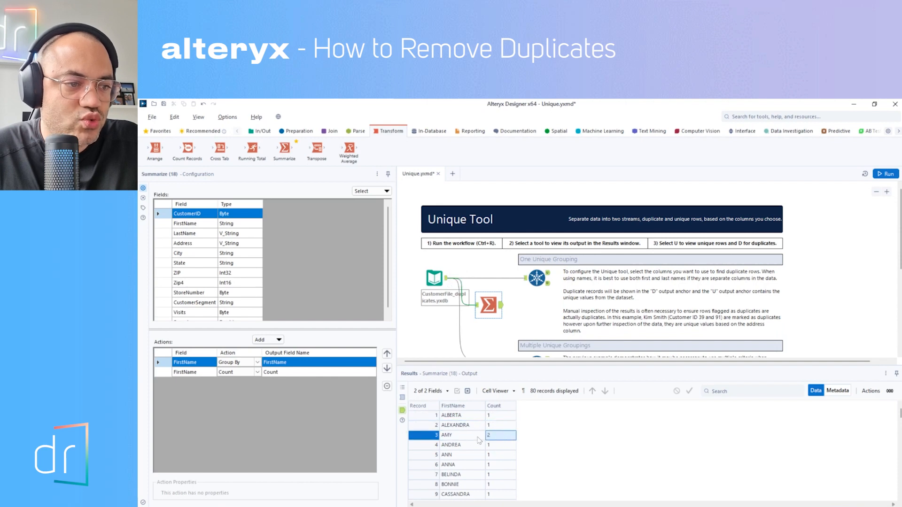
scroll(491, 437, "down", 5)
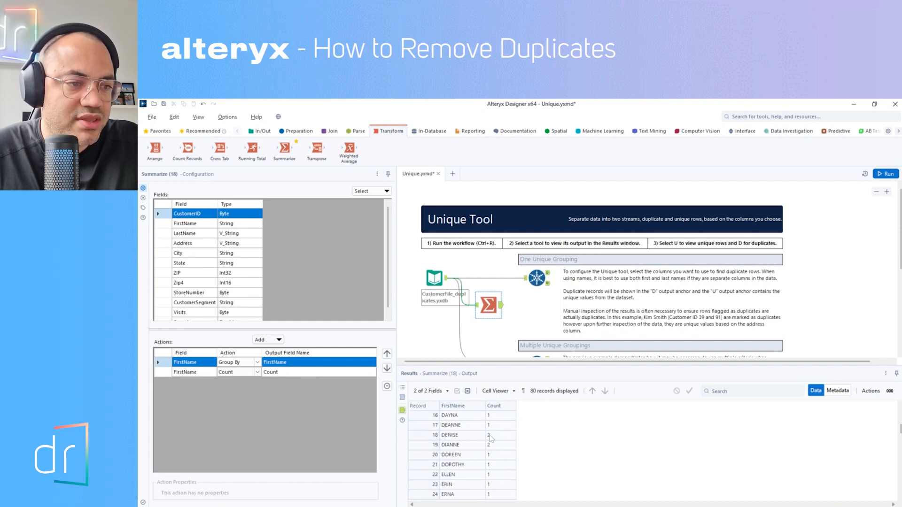
left_click(462, 436)
left_click(491, 436)
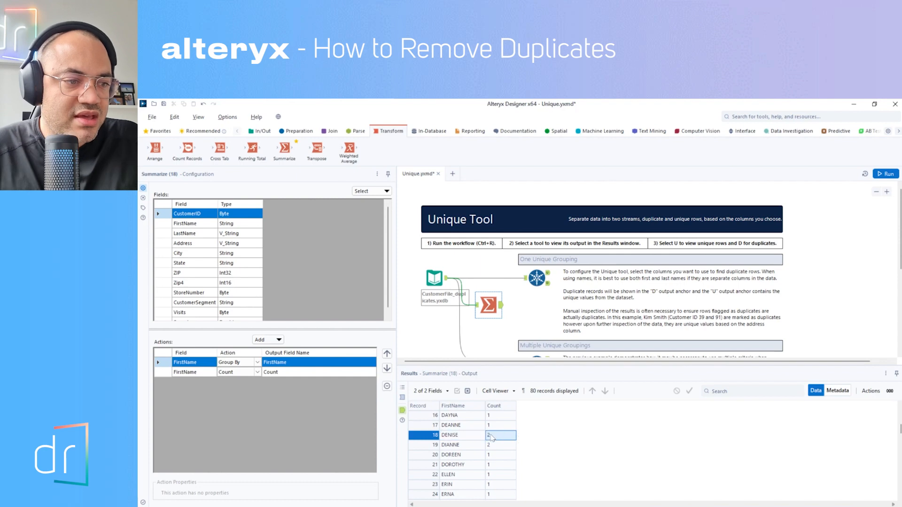
left_click(472, 436)
left_click(474, 444)
left_click(497, 446)
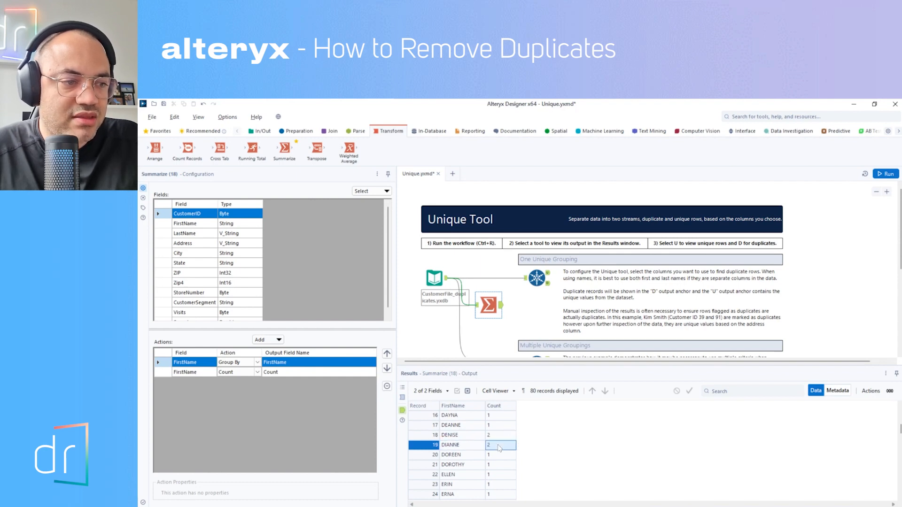
scroll(496, 447, "down", 3)
scroll(495, 447, "down", 3)
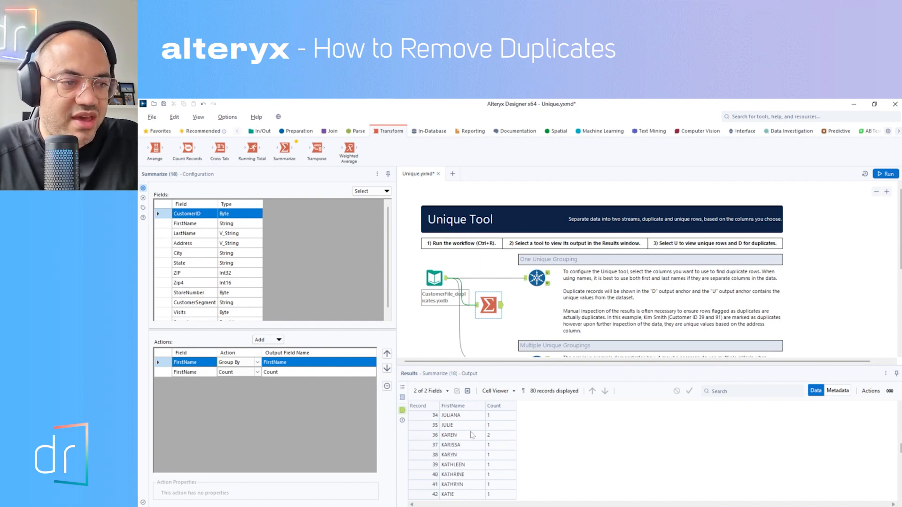
left_click(471, 435)
left_click(489, 436)
scroll(487, 444, "up", 3)
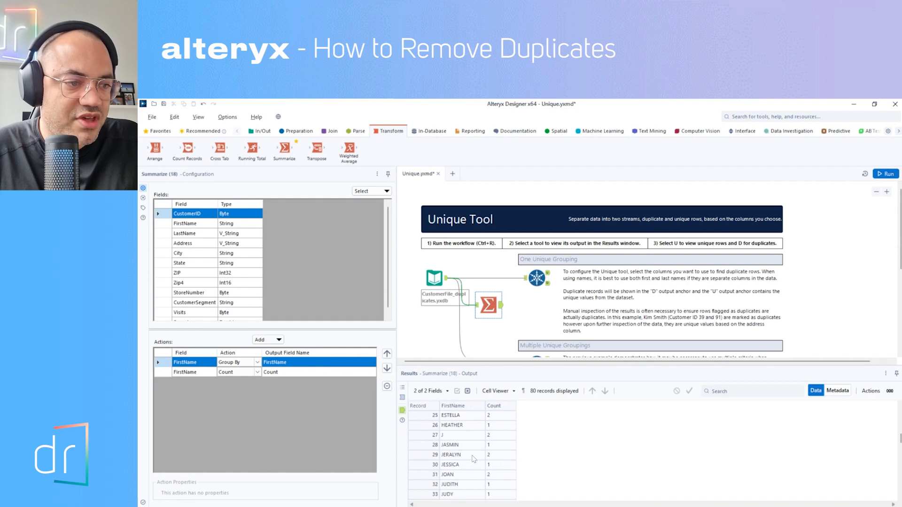
left_click(473, 456)
left_click(471, 475)
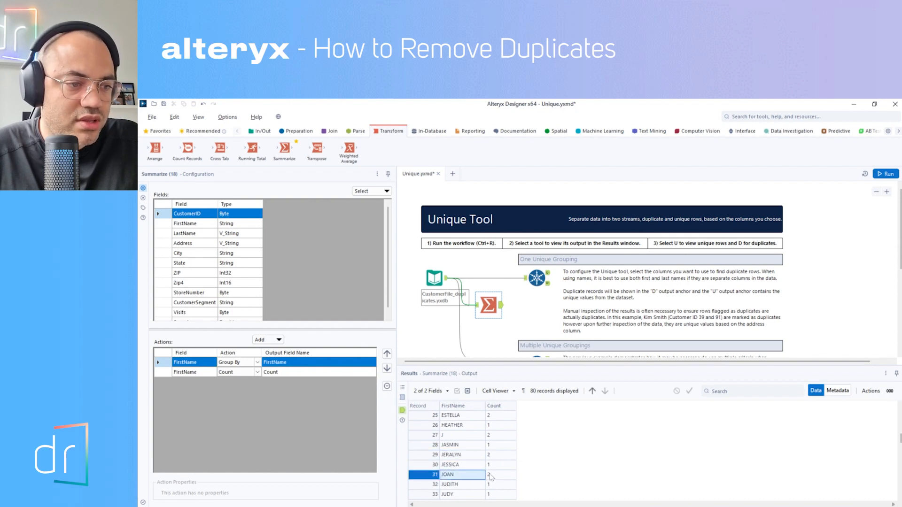
left_click(493, 477)
scroll(470, 452, "up", 2)
scroll(470, 464, "down", 2)
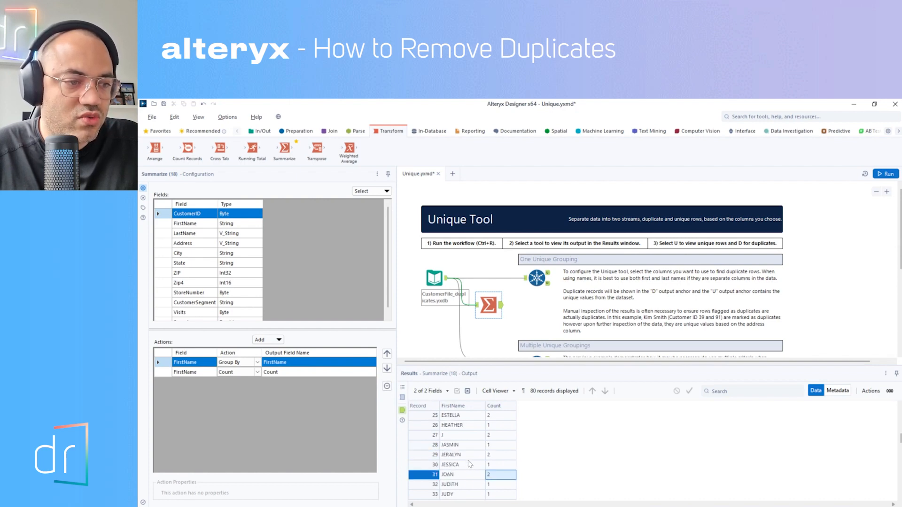
left_click(451, 437)
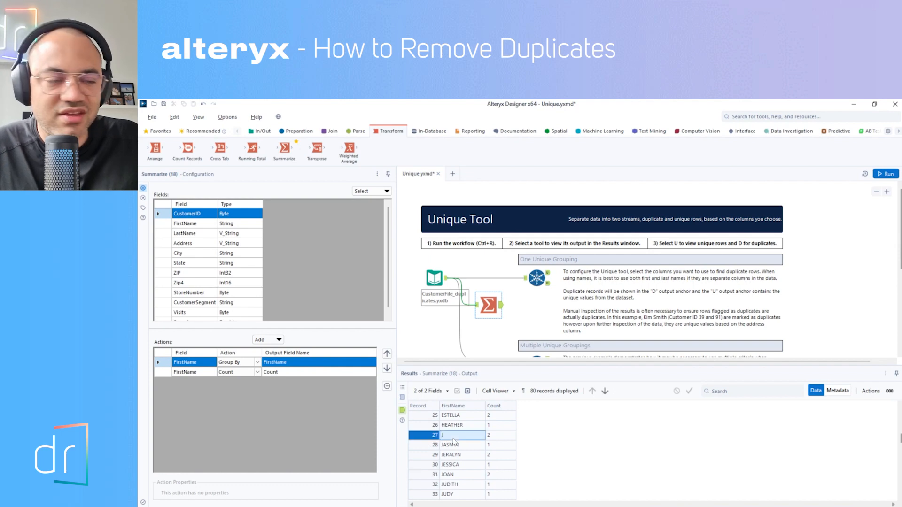
scroll(485, 455, "up", 4)
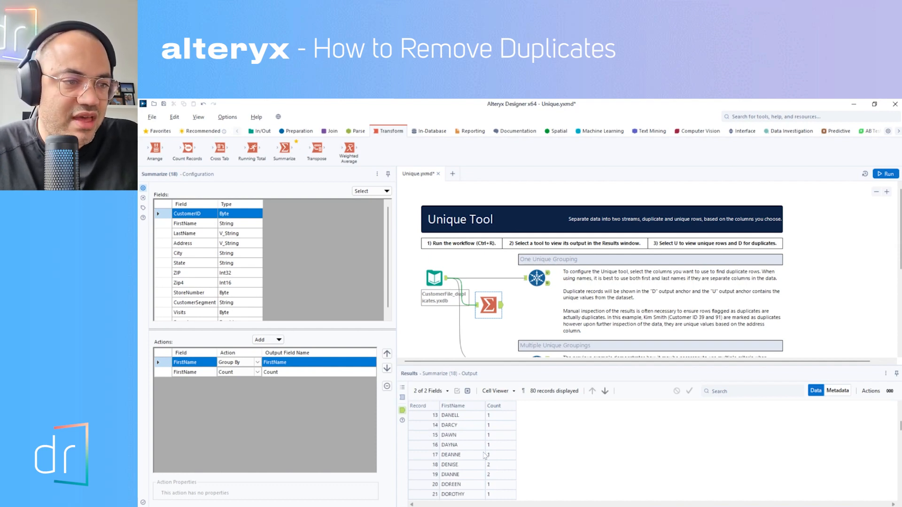
scroll(484, 455, "up", 4)
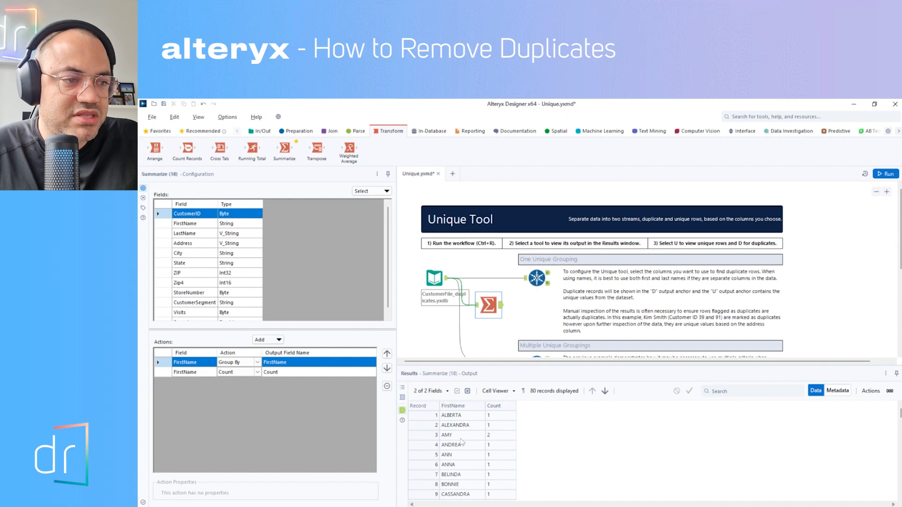
scroll(462, 441, "down", 4)
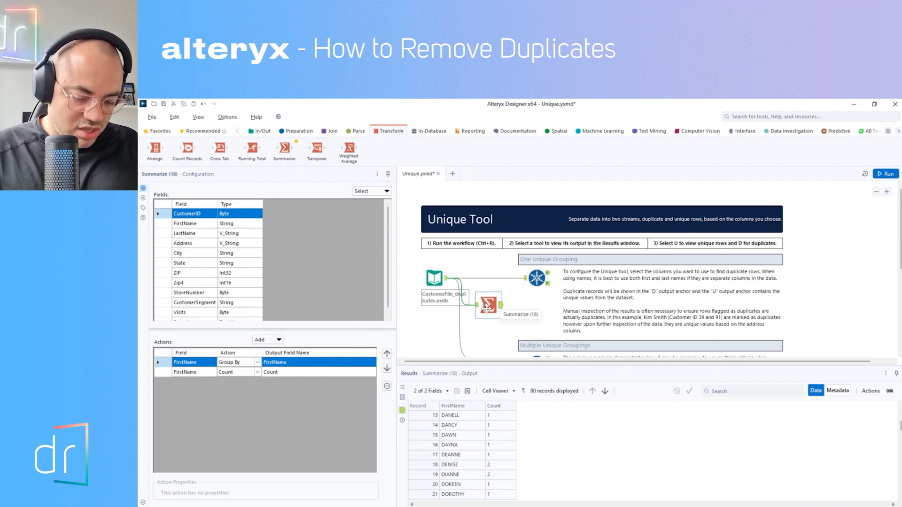
Step: Delete the Summarize tool and the existing Unique tool of the One Unique Grouping example
key("ctrl+r")
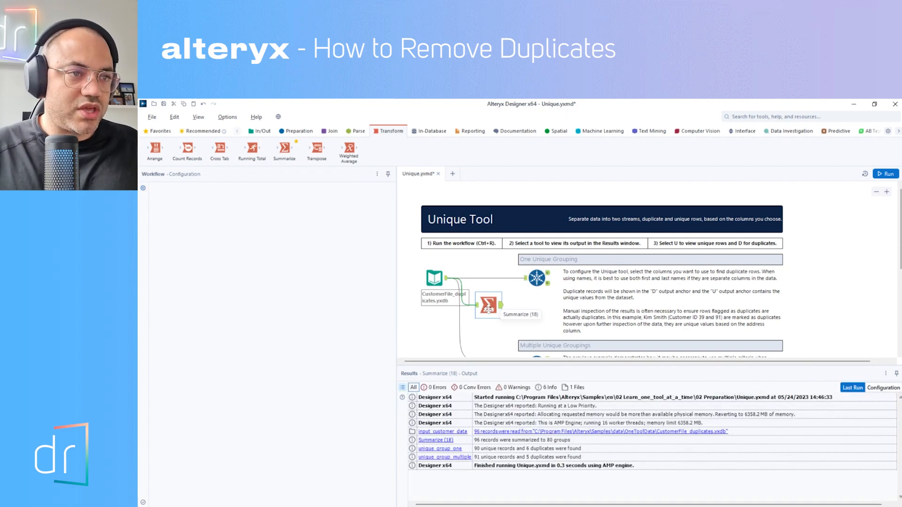
key("Delete")
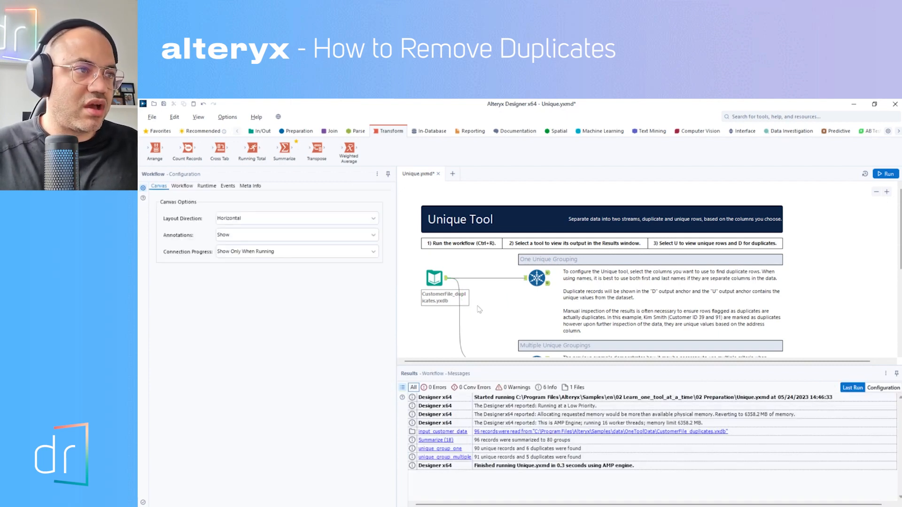
left_click(535, 280)
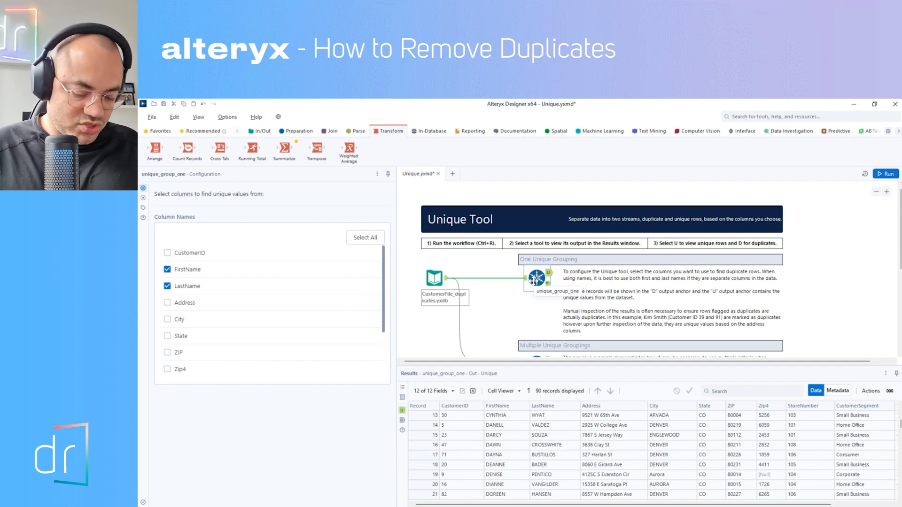
key("ctrl+r")
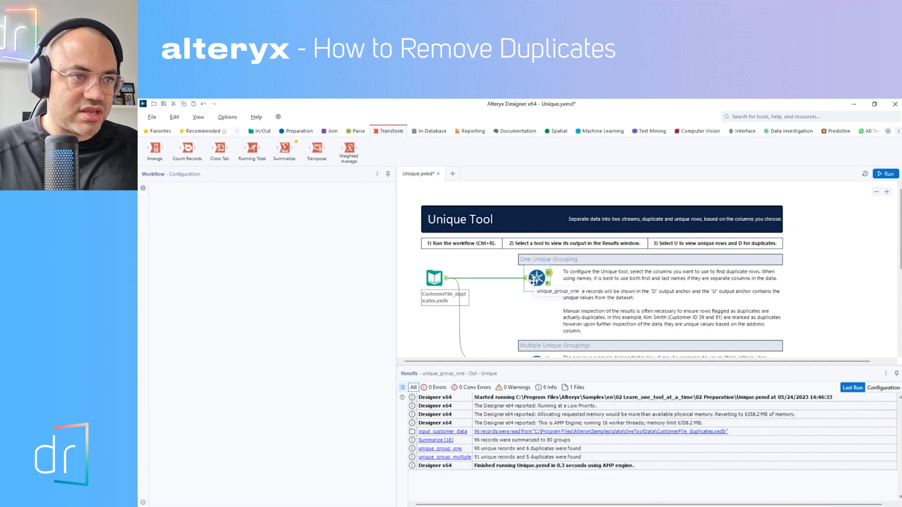
key("Delete")
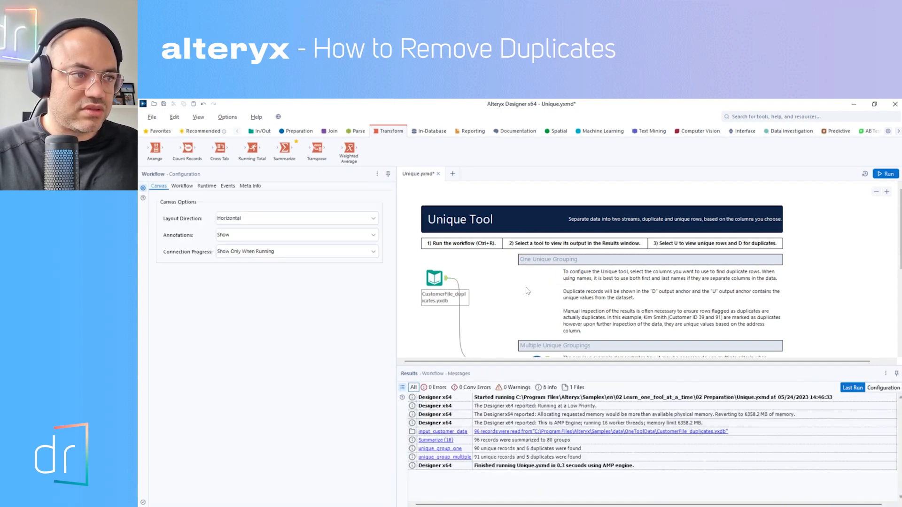
Step: Add a new Unique tool beside the customer file input, connected to its output
left_click(299, 132)
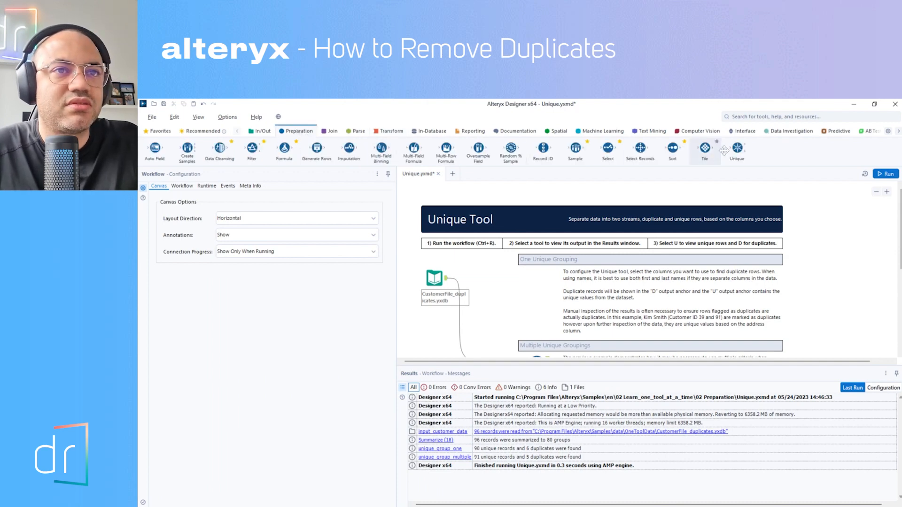
left_click_drag(737, 148, 502, 286)
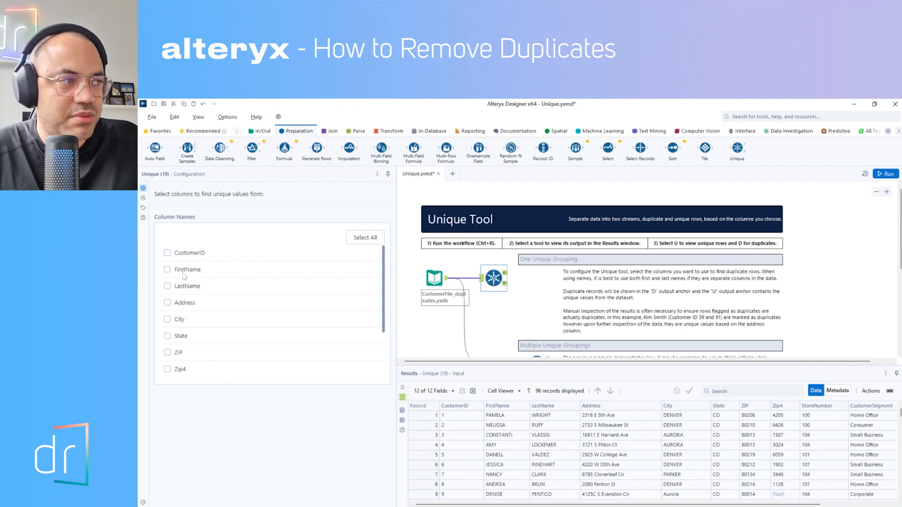
Step: Set the new Unique tool to compare on FirstName and switch between its unique and duplicate outputs
left_click(167, 269)
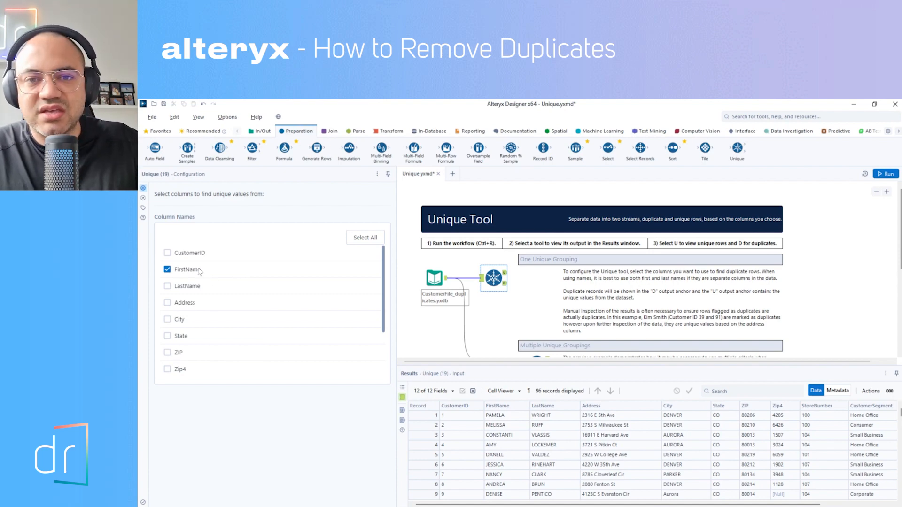
left_click(505, 284)
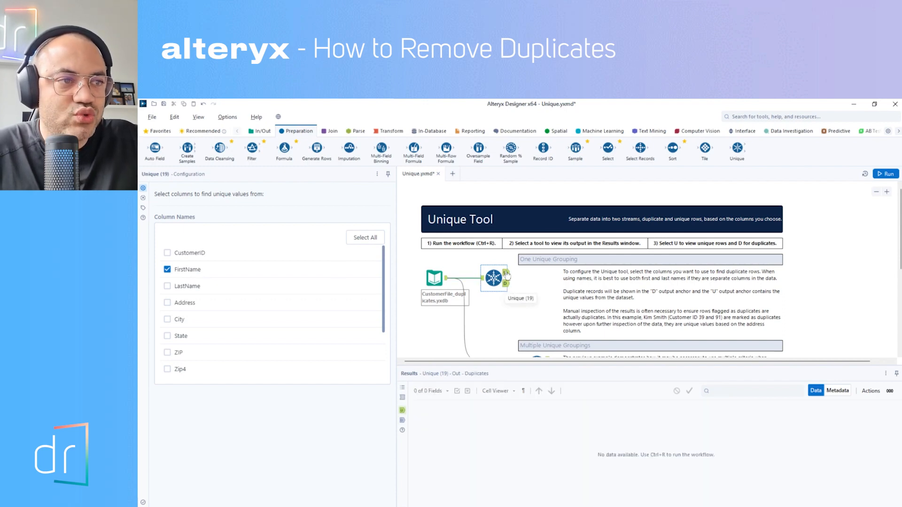
left_click(505, 272)
left_click(505, 284)
left_click(504, 272)
left_click(505, 284)
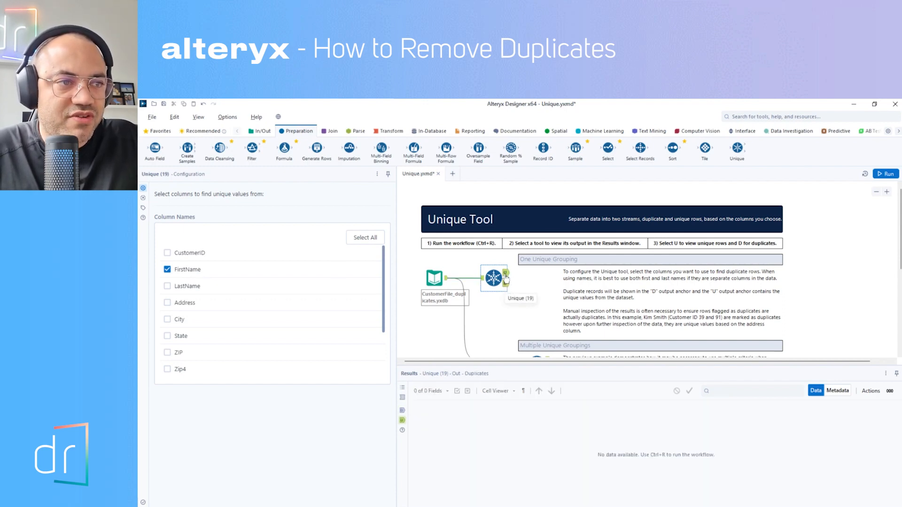
left_click(505, 274)
left_click(505, 284)
left_click(505, 273)
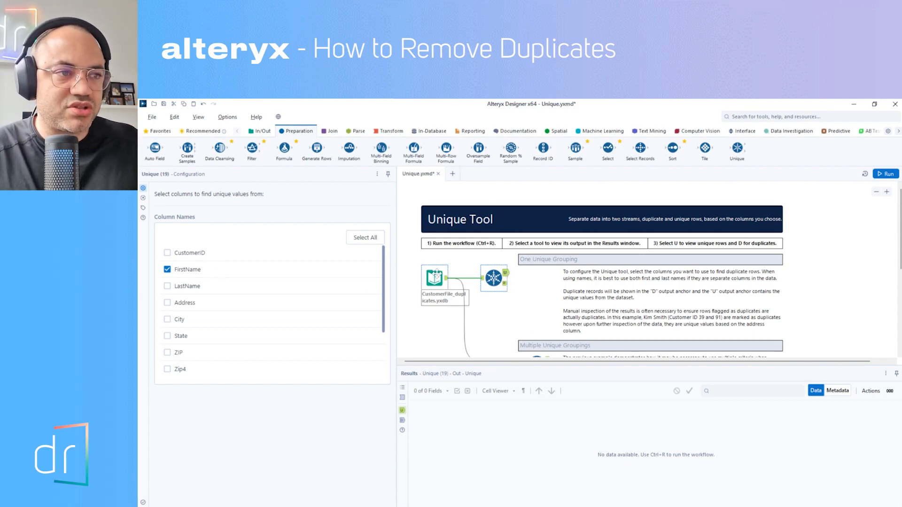
left_click(505, 283)
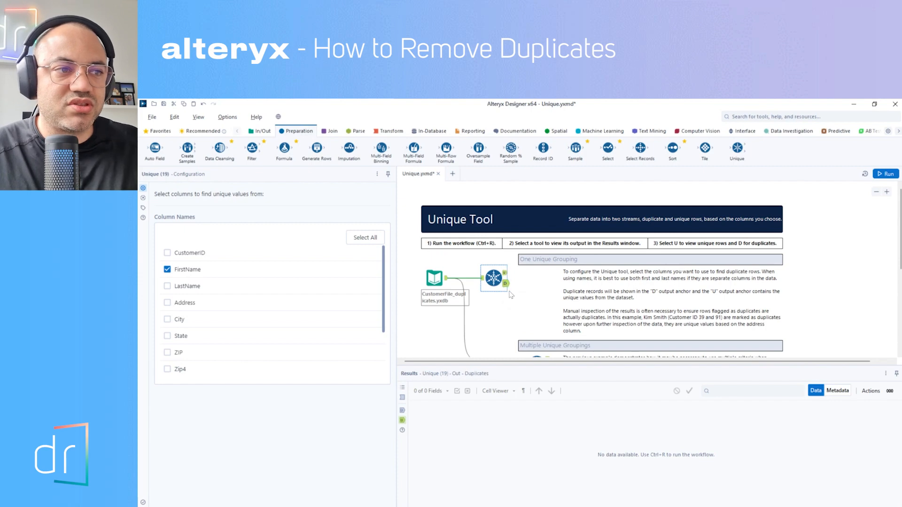
left_click(505, 273)
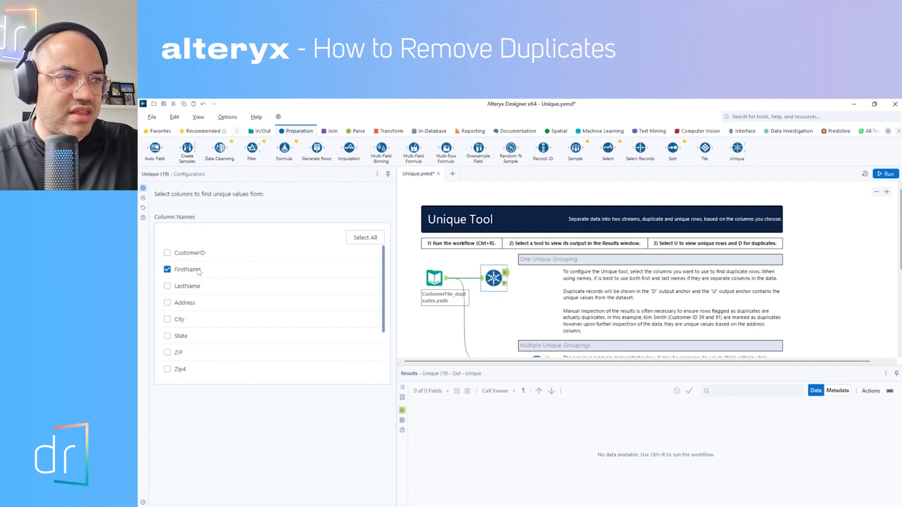
Step: Run the workflow and inspect the third record's name, address and state in the Unique tool's unique output
left_click(887, 174)
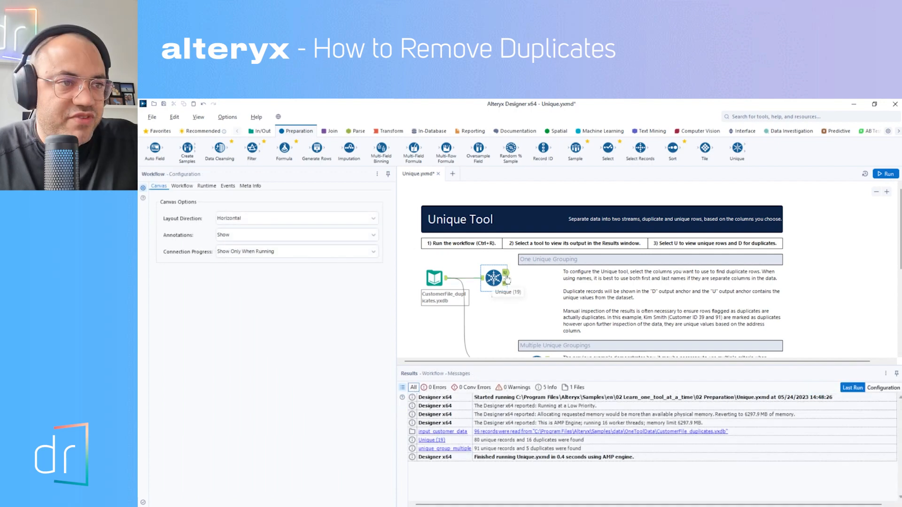
left_click(505, 274)
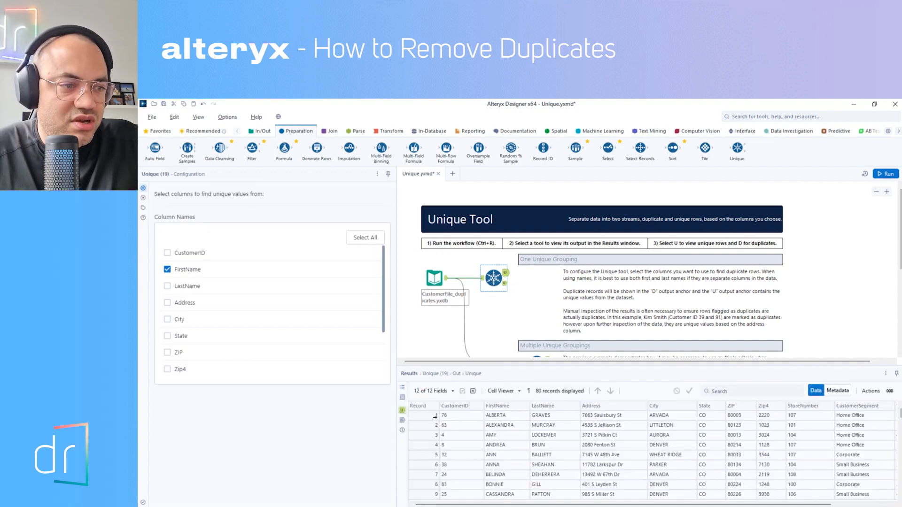
left_click(431, 434)
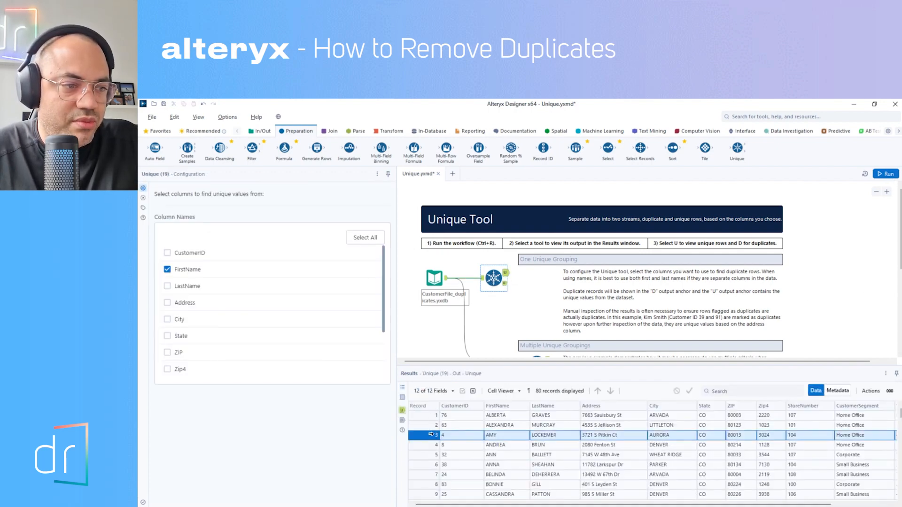
left_click(514, 438)
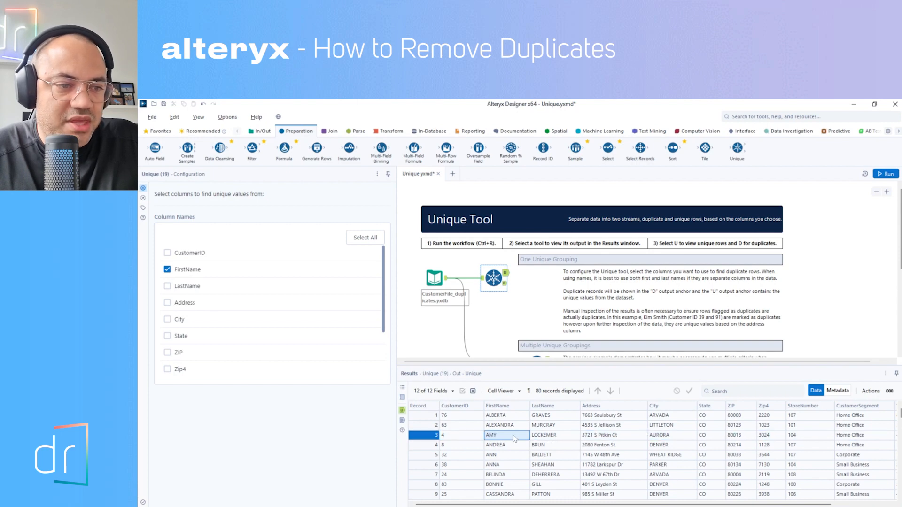
left_click(600, 437)
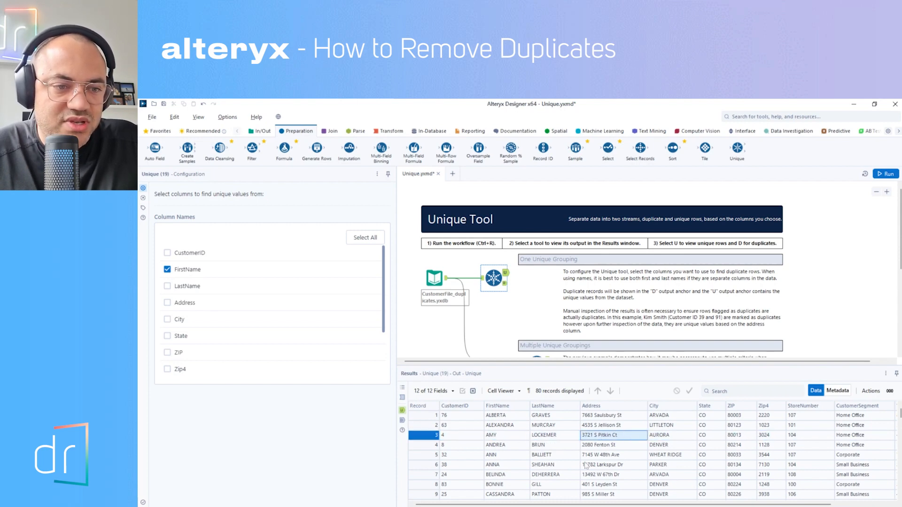
left_click(732, 436)
left_click(702, 435)
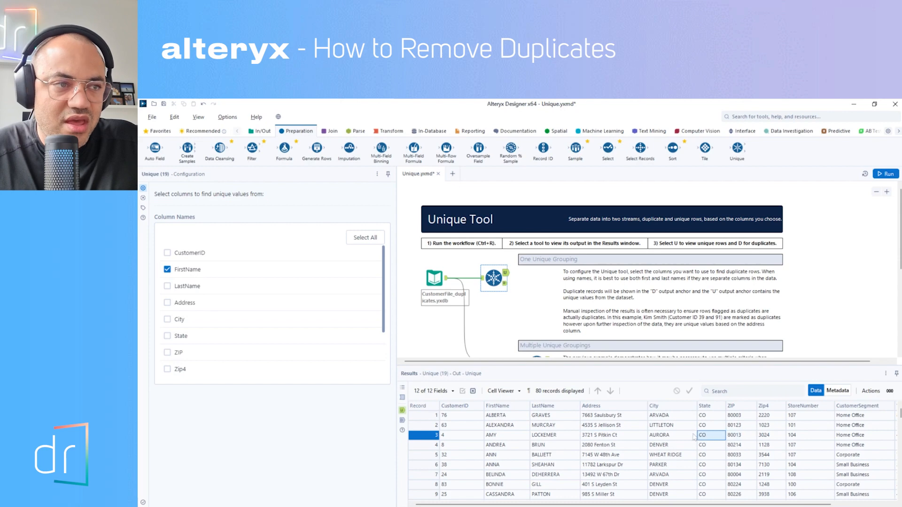
Step: Compare the first record of the duplicates output with the record sharing its first name in the unique output
left_click(505, 285)
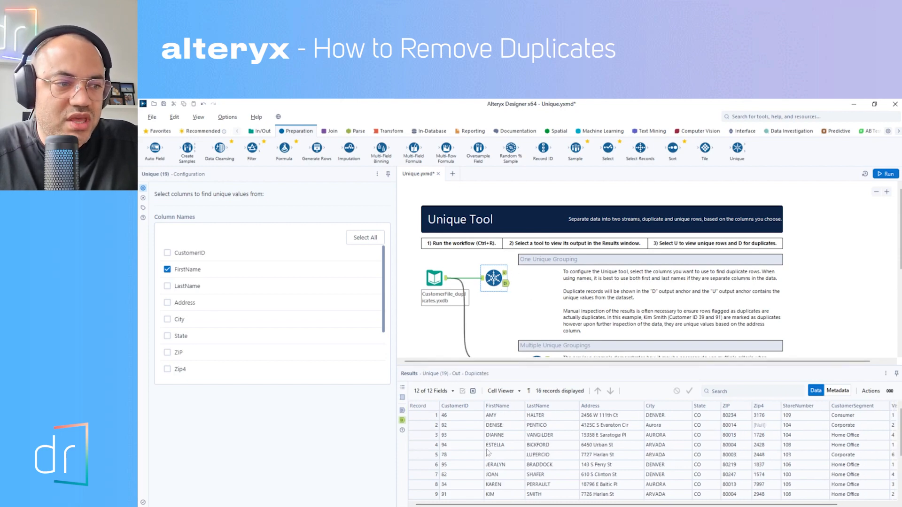
left_click(427, 415)
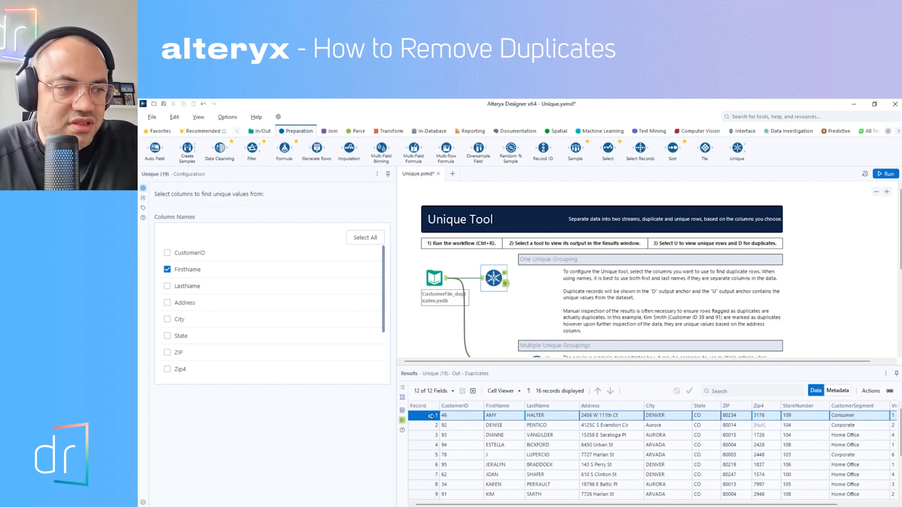
left_click(505, 273)
left_click(422, 437)
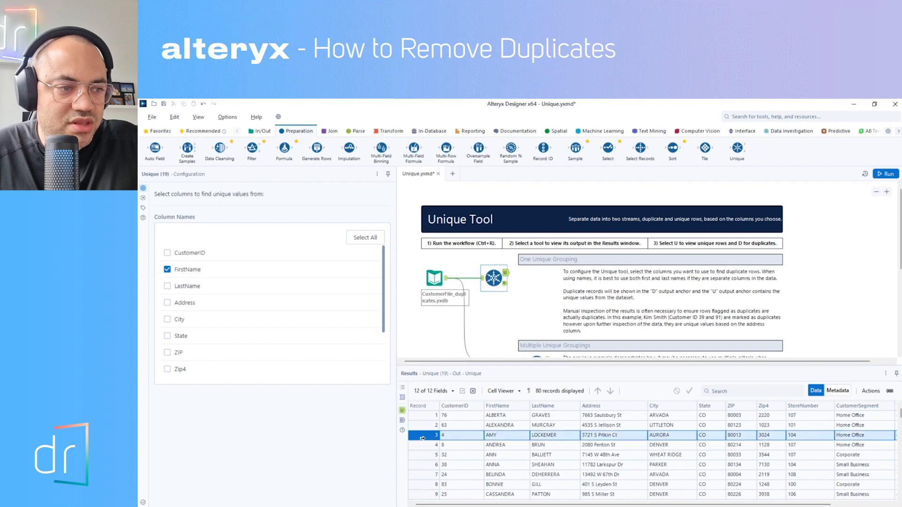
left_click(461, 438)
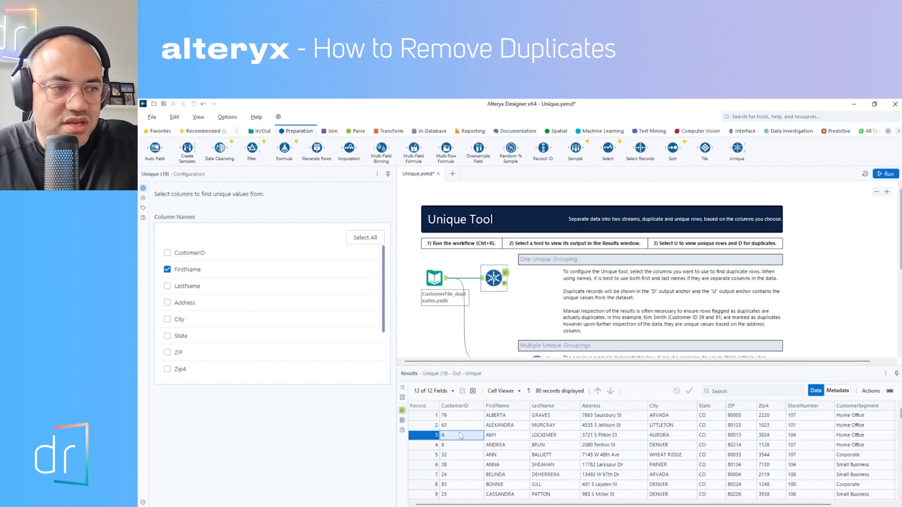
left_click(506, 283)
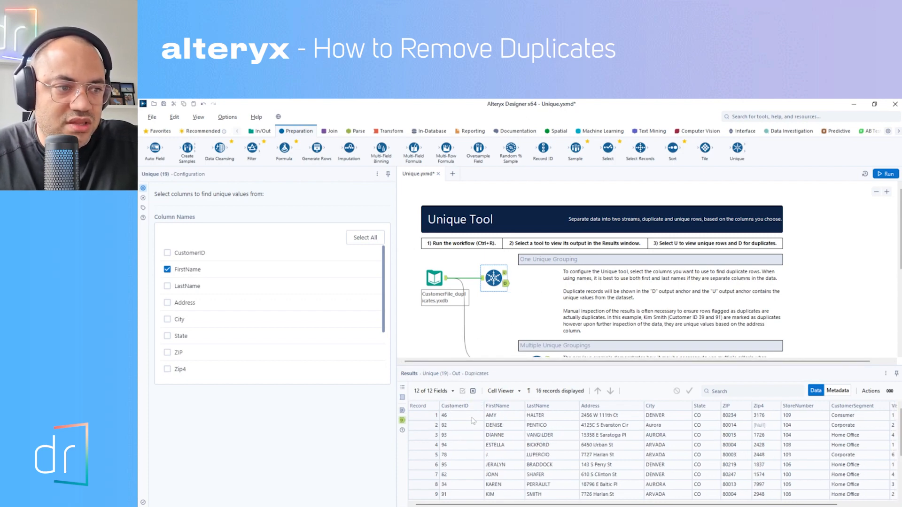
left_click(427, 416)
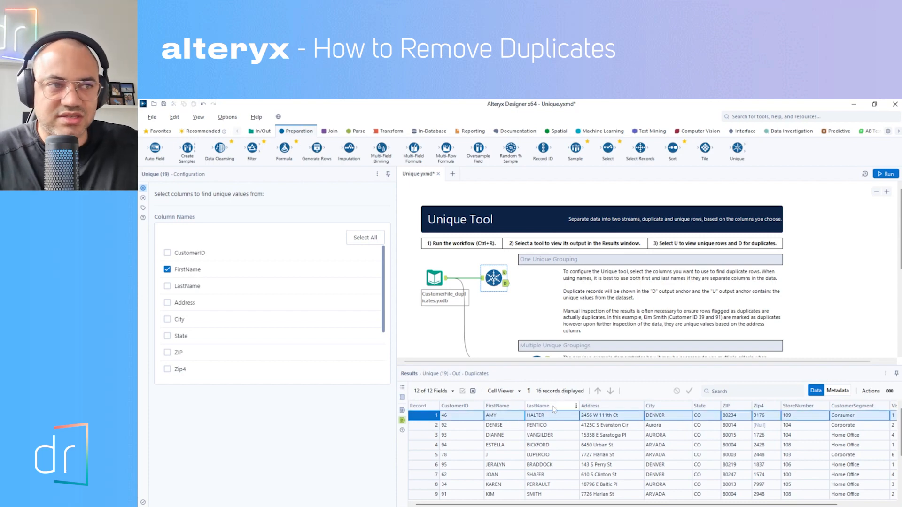
Step: Add LastName to FirstName as a comparison column in the Unique tool and rerun the workflow to show the unique output
key("ctrl+r")
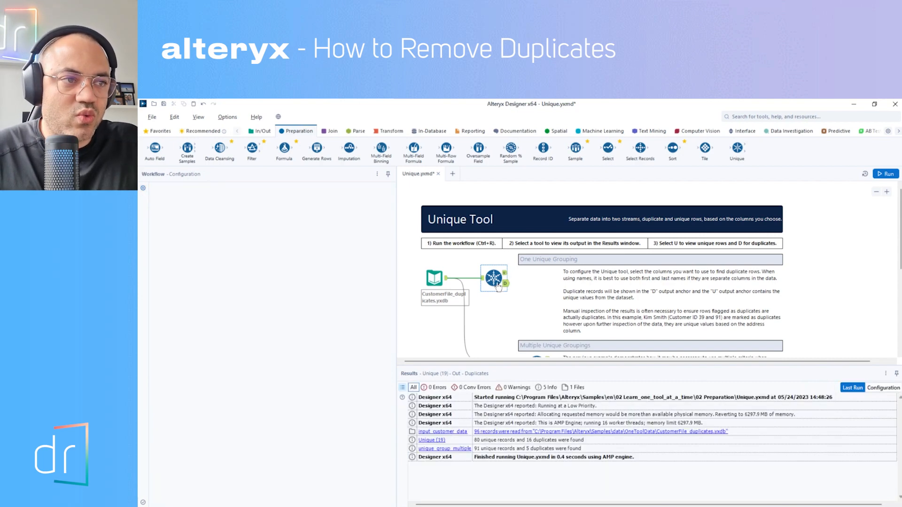
left_click(504, 274)
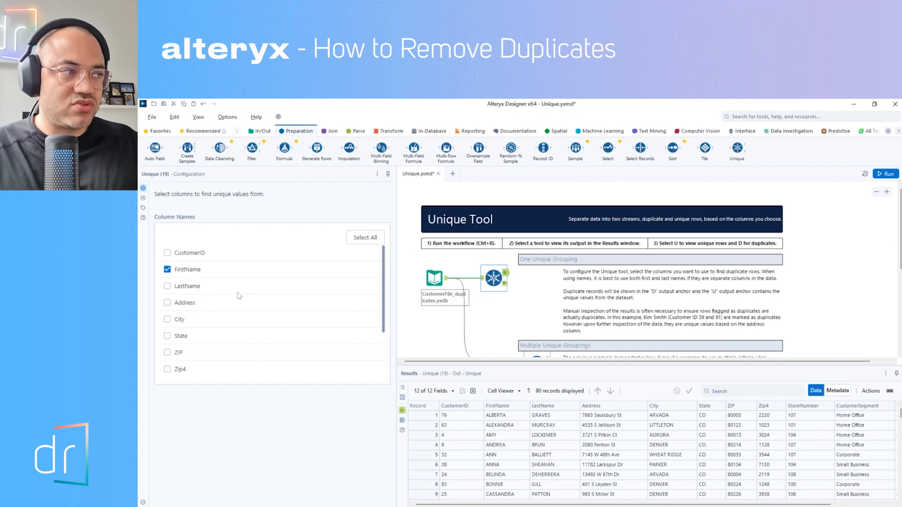
left_click(167, 287)
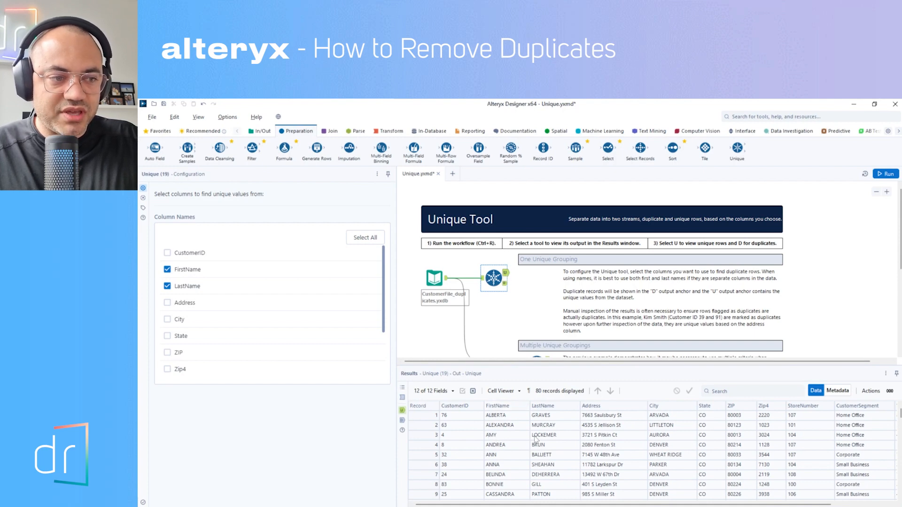
left_click(504, 284)
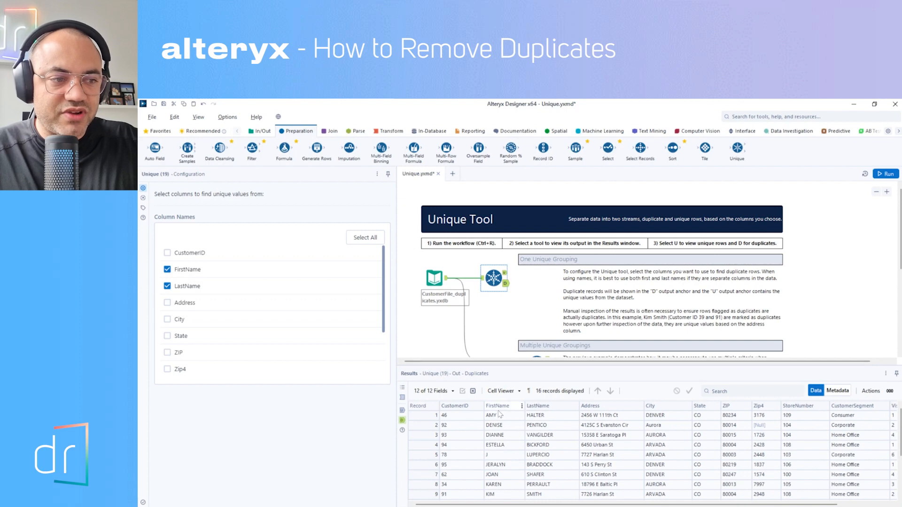
left_click(505, 272)
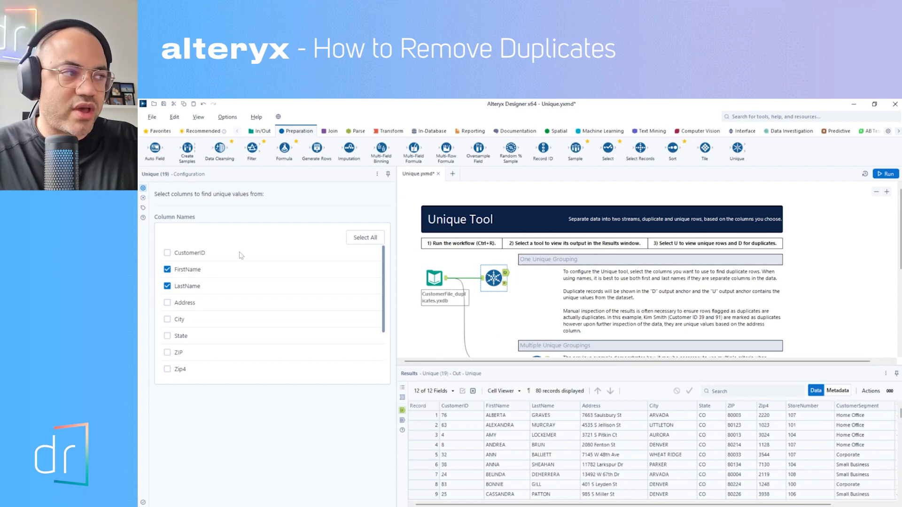
left_click(885, 174)
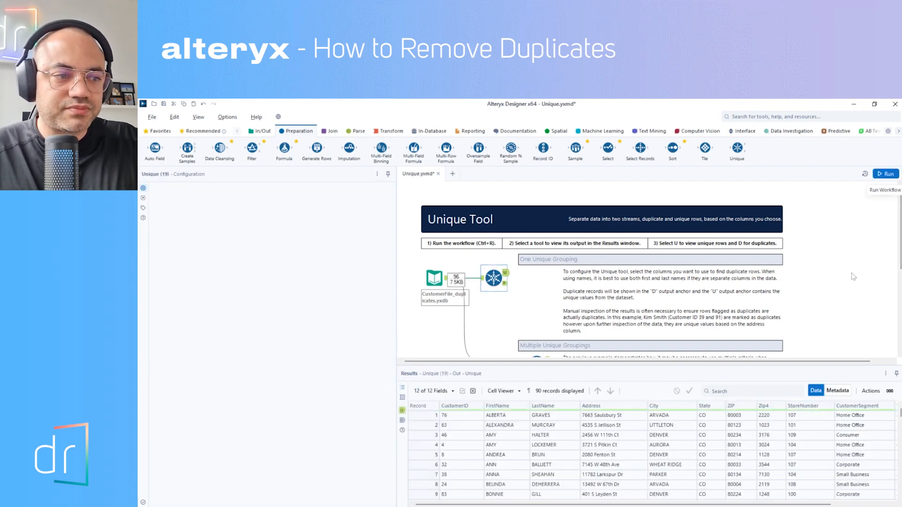
Step: Compare records 3 and 4 in the unique output, which share a first name
left_click(422, 435)
left_click(422, 443)
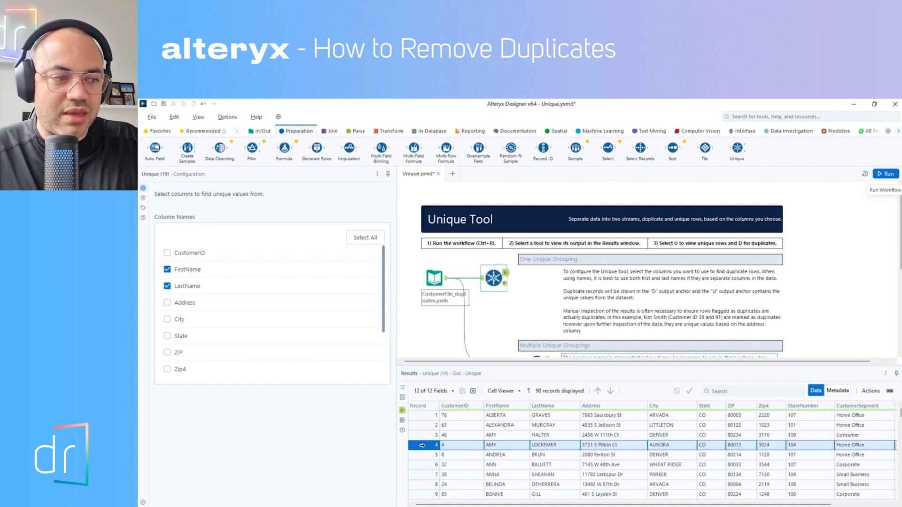
left_click(423, 437)
left_click(422, 442)
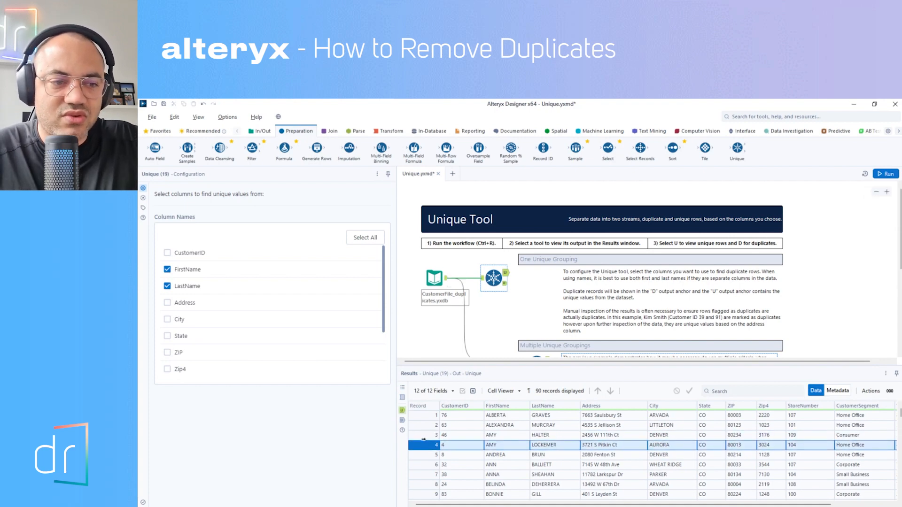
left_click(426, 434)
left_click(427, 444)
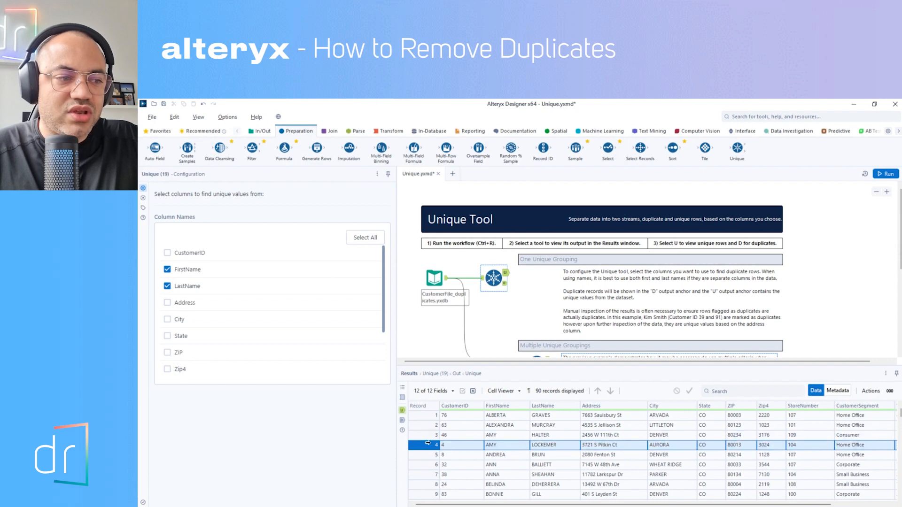
left_click(428, 437)
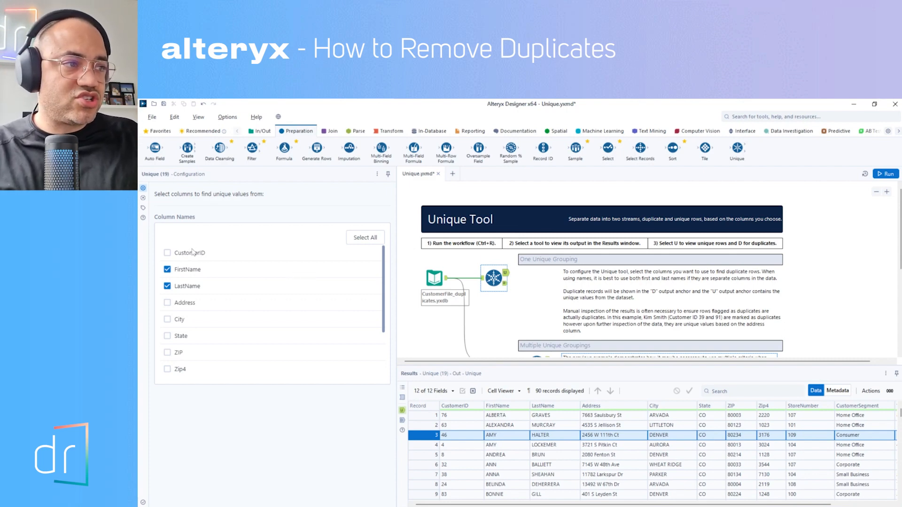
Step: Select all columns in the Unique tool, run the workflow, and check its unique and duplicate outputs
left_click(365, 237)
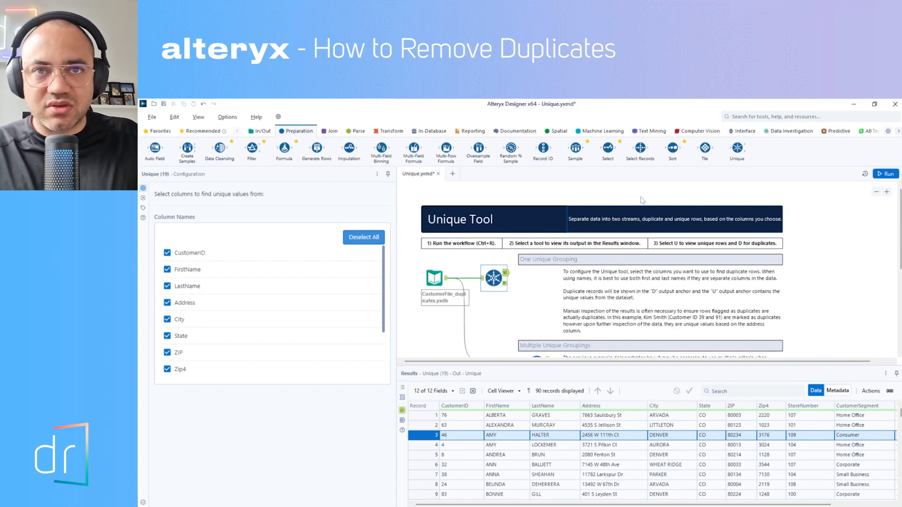
left_click(887, 175)
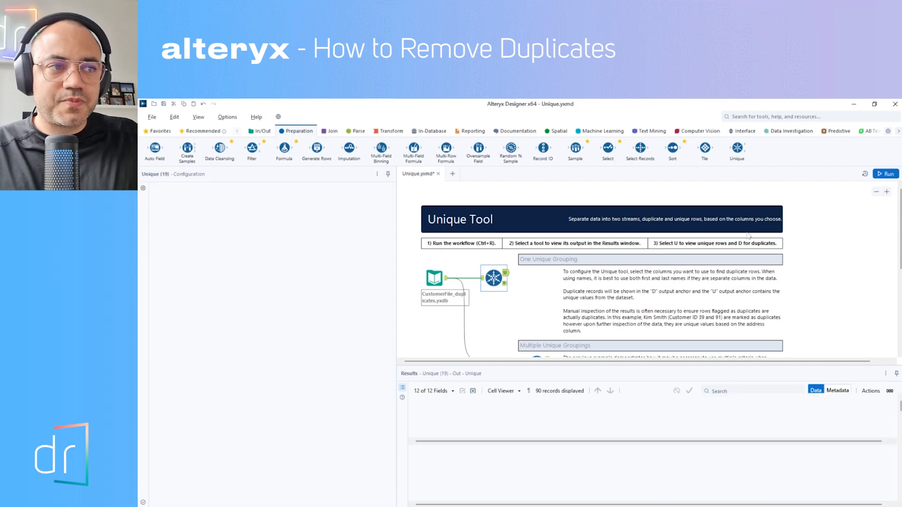
left_click(505, 275)
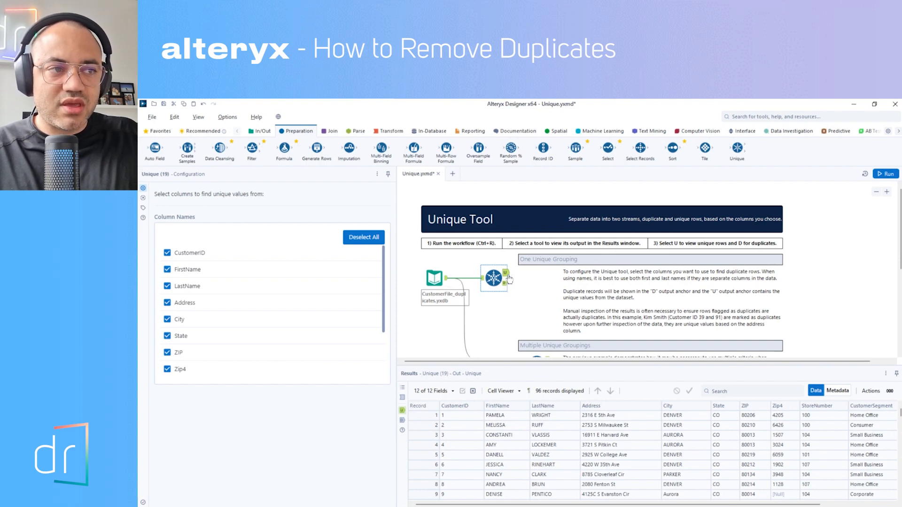
left_click(505, 283)
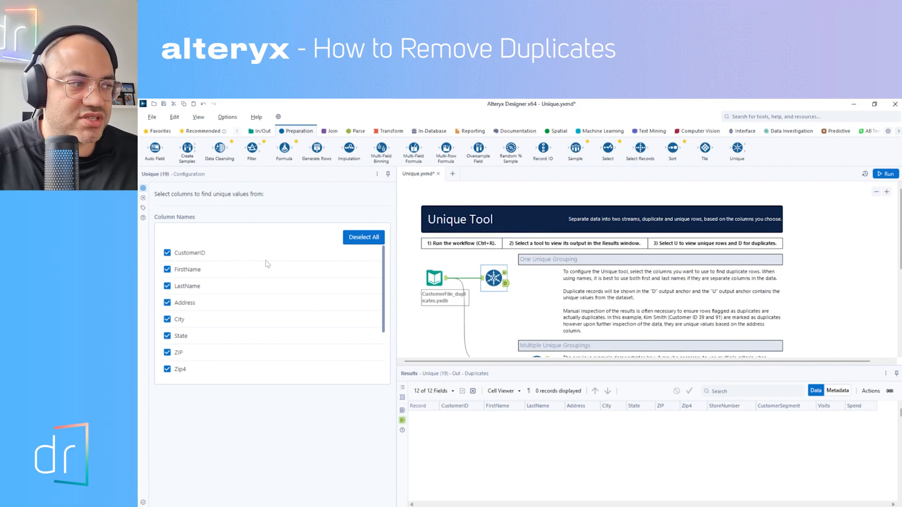
Step: Try the Unique tool on every column except Address, run the workflow, and restore Address to the selection
left_click(384, 307)
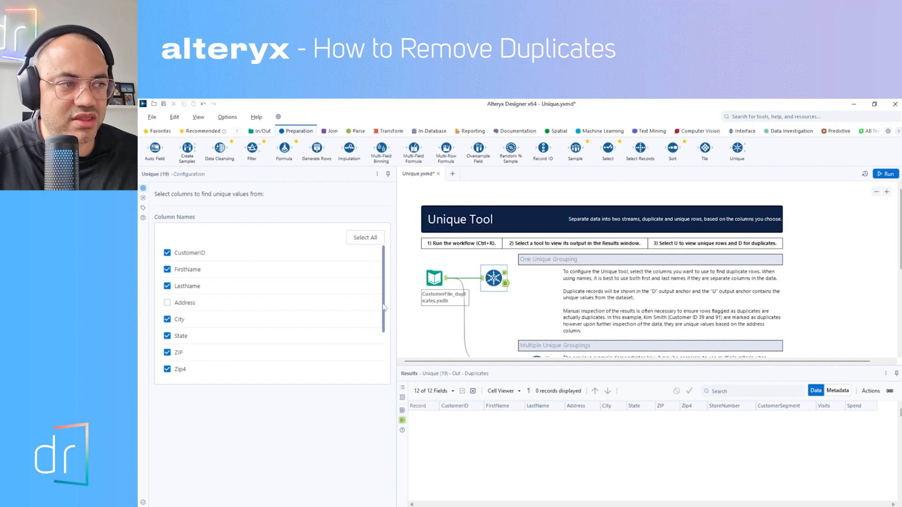
left_click_drag(383, 307, 388, 369)
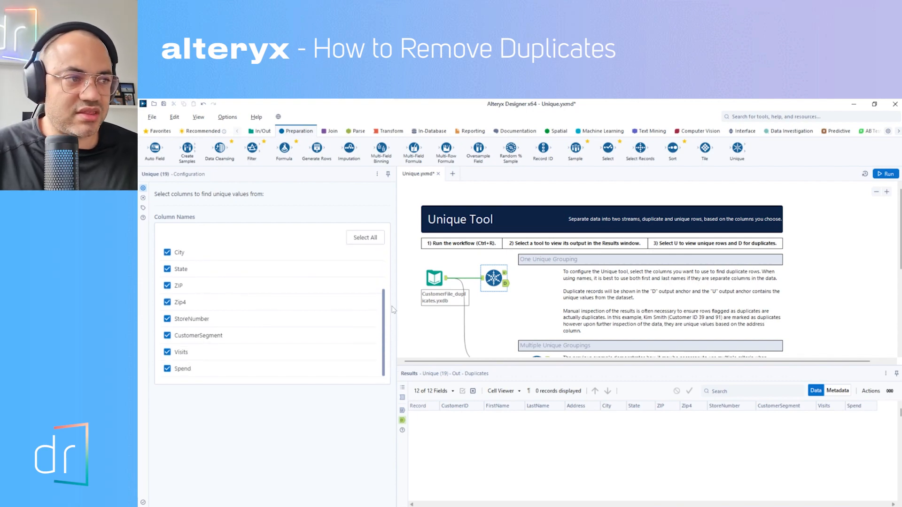
left_click_drag(386, 306, 390, 259)
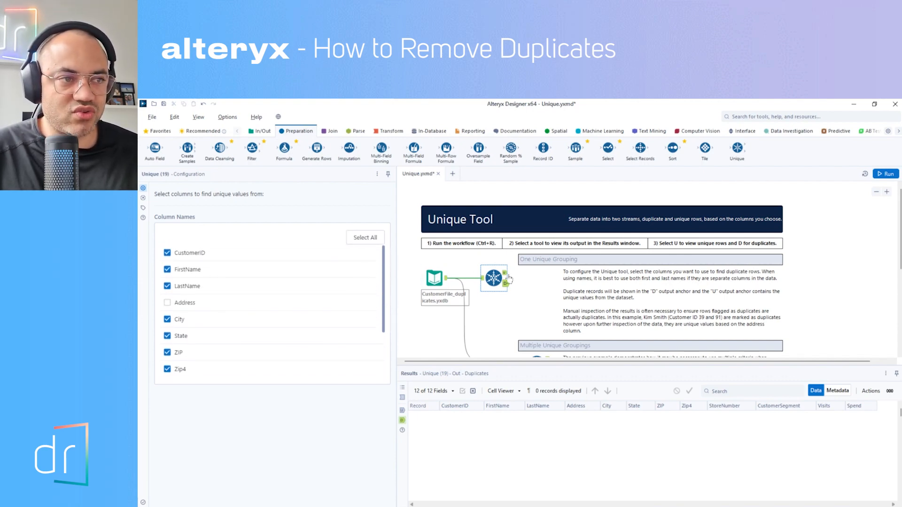
key("ctrl+r")
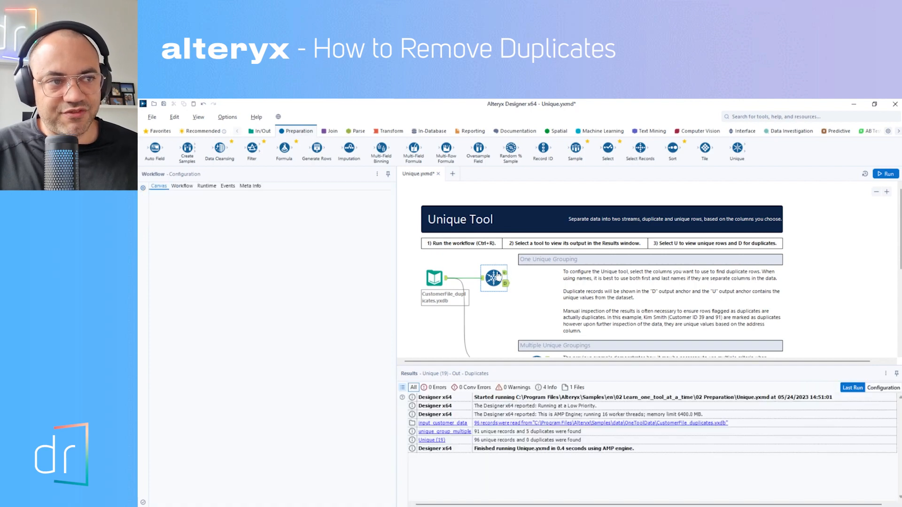
left_click(493, 279)
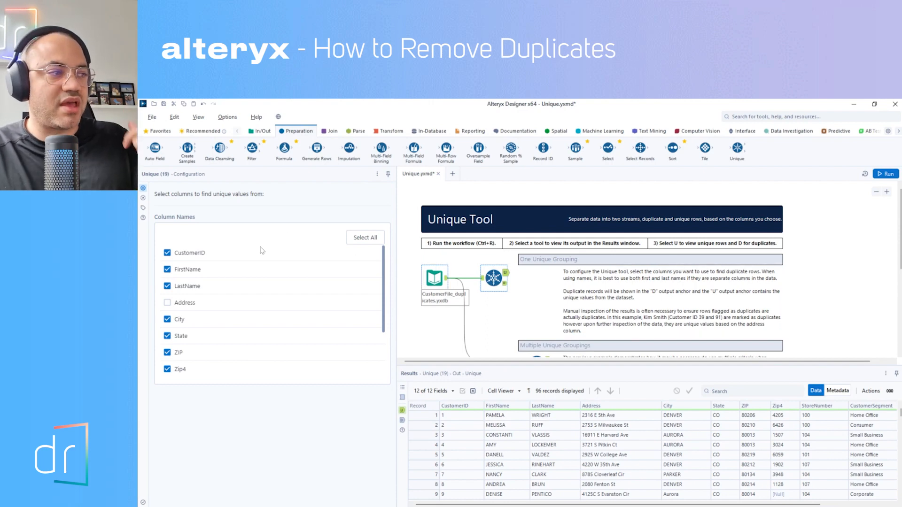
left_click(168, 304)
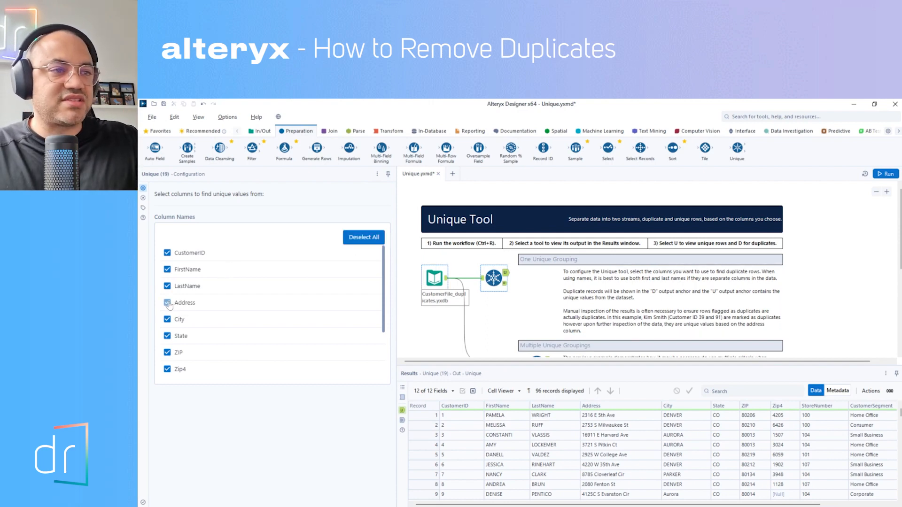